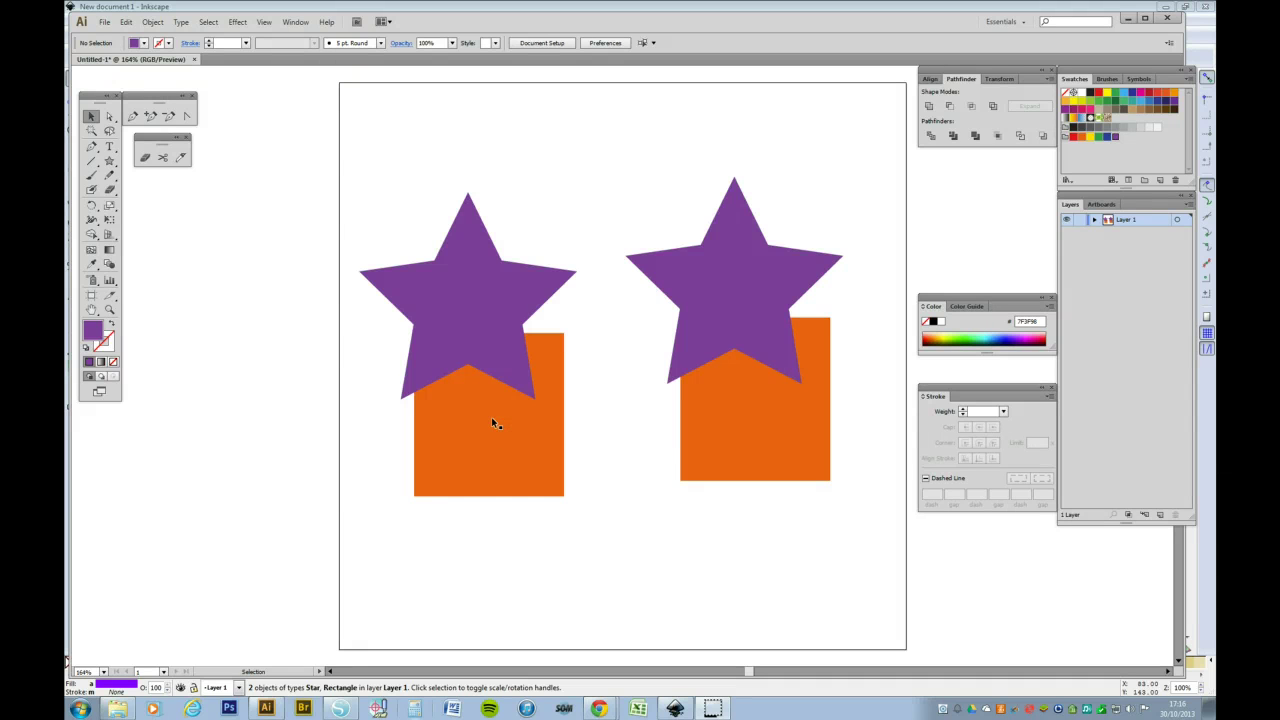
Marquee-select the left purple star and its overlapping orange square together
click(491, 420)
click(358, 158)
drag(339, 180, 609, 569)
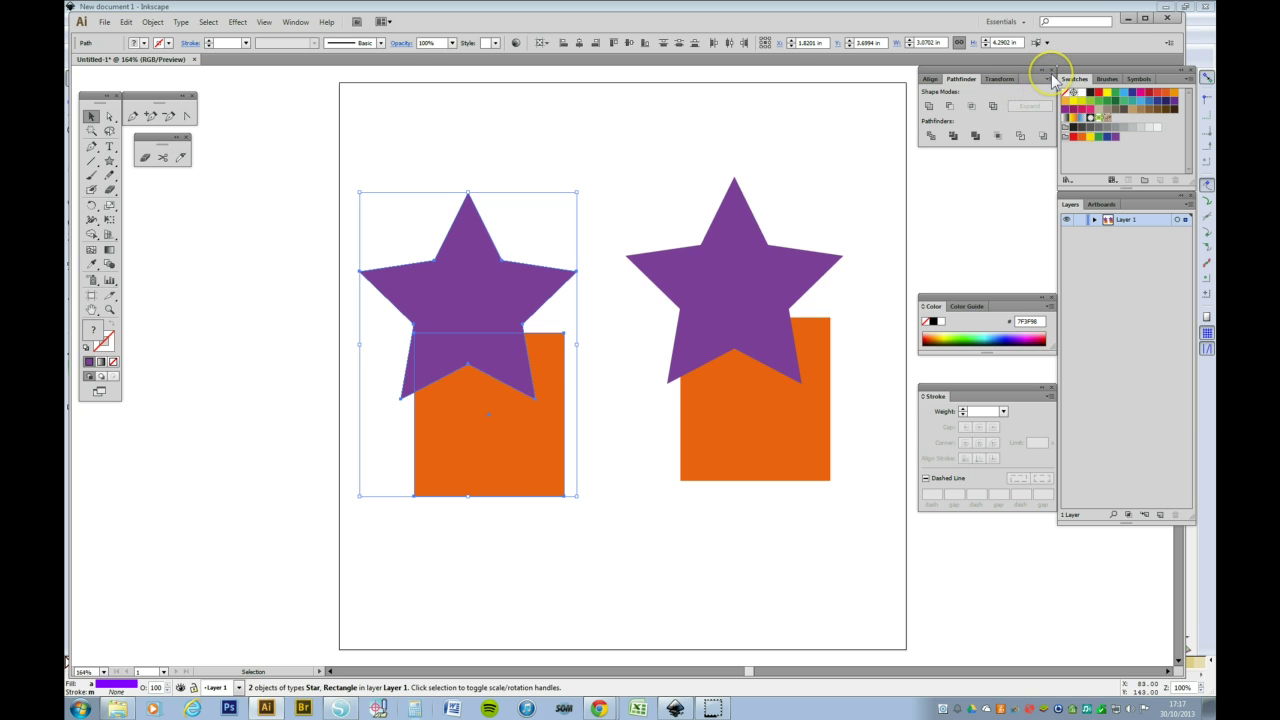
click(1052, 70)
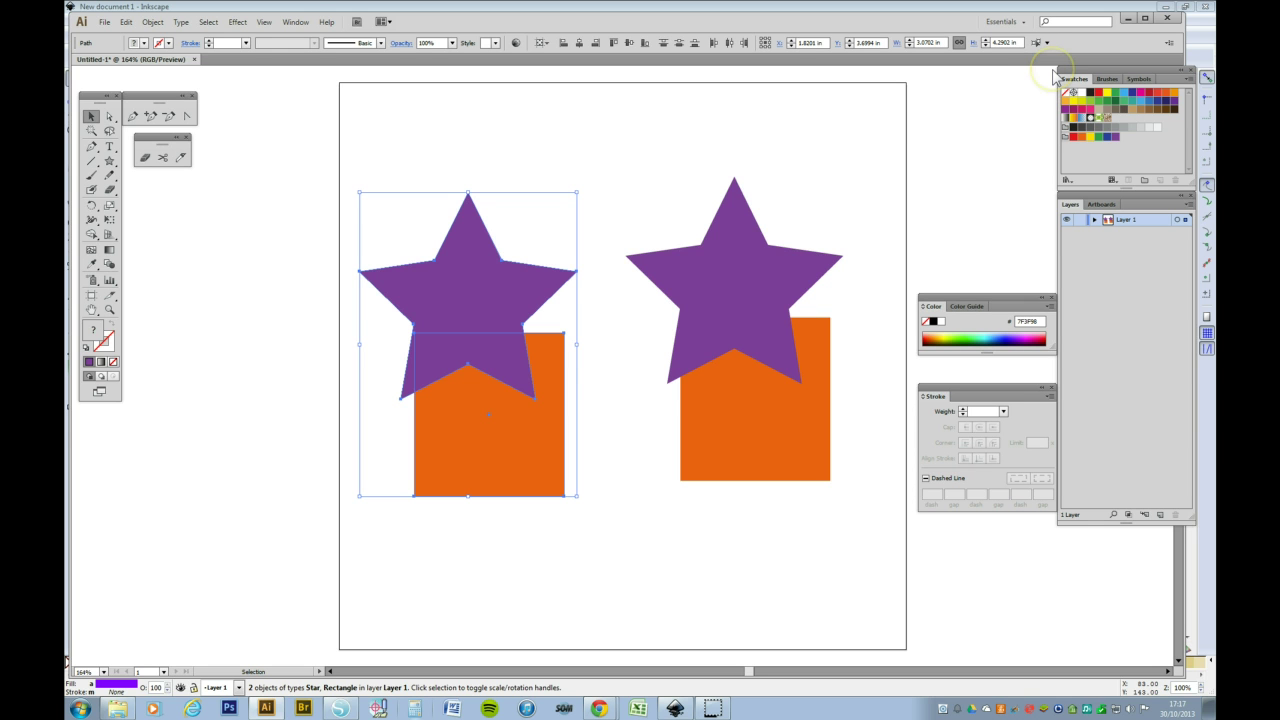
click(296, 22)
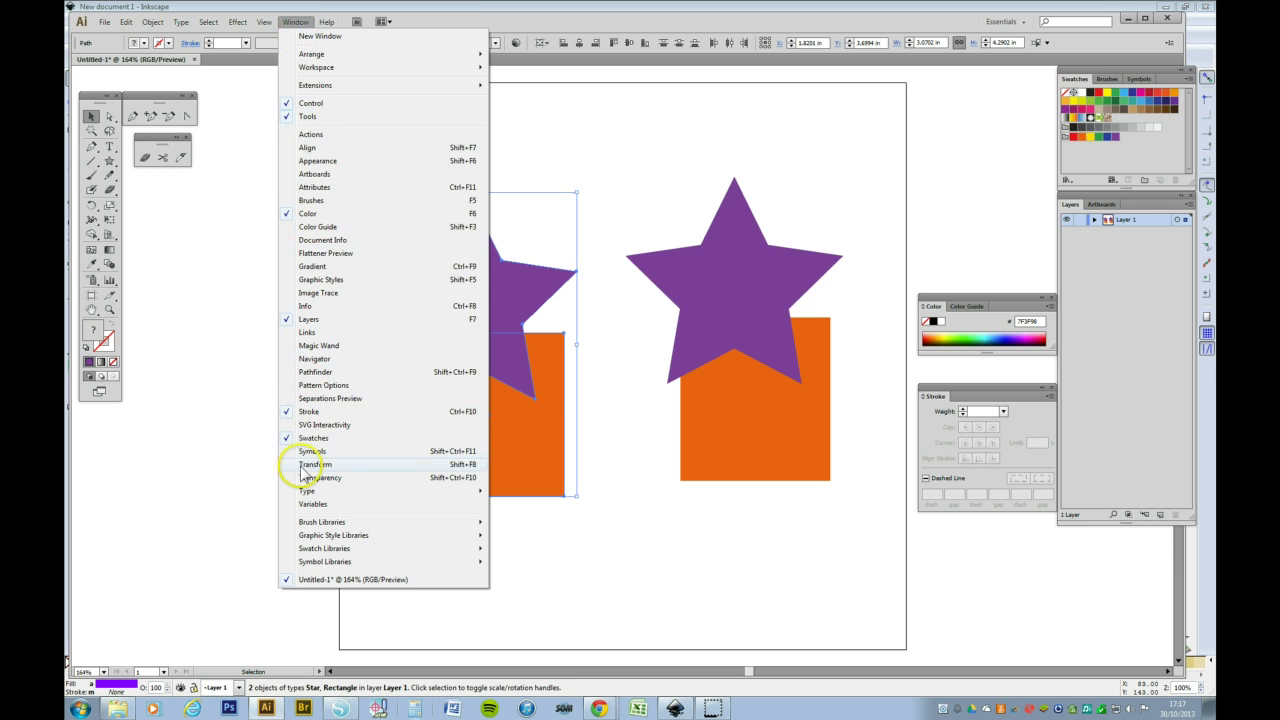
click(313, 371)
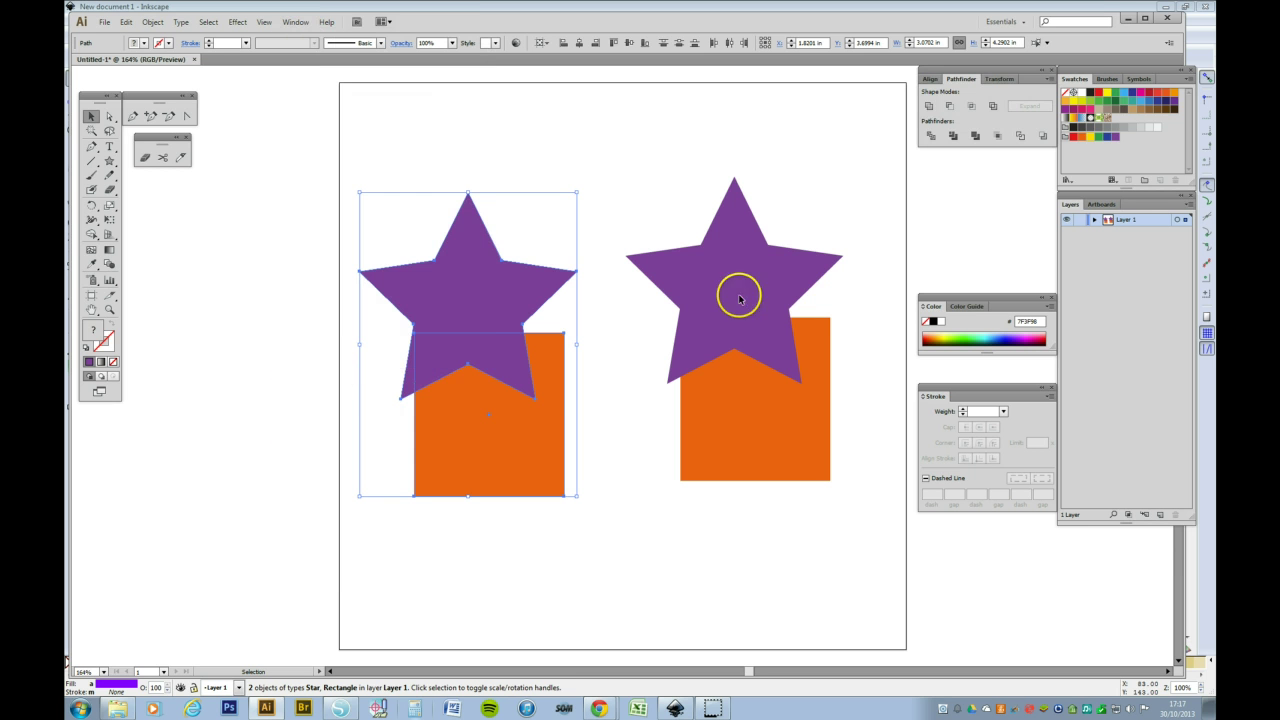
click(929, 107)
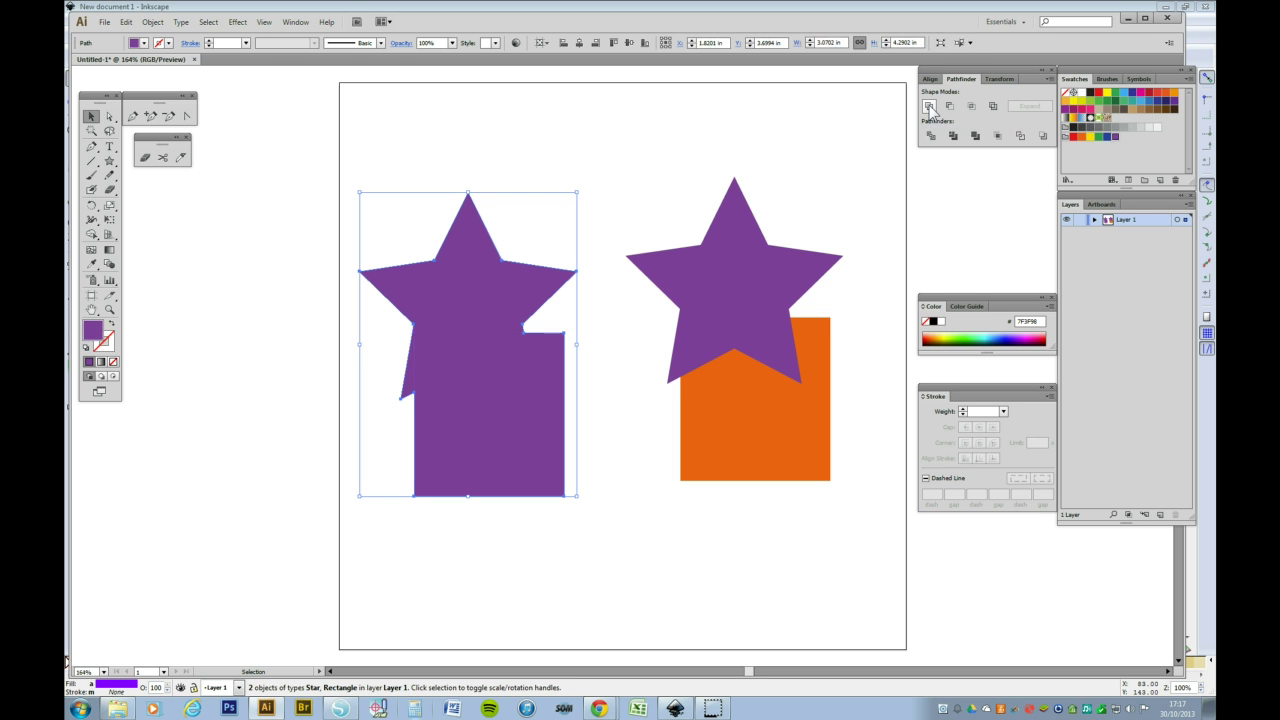
key(ctrl+z)
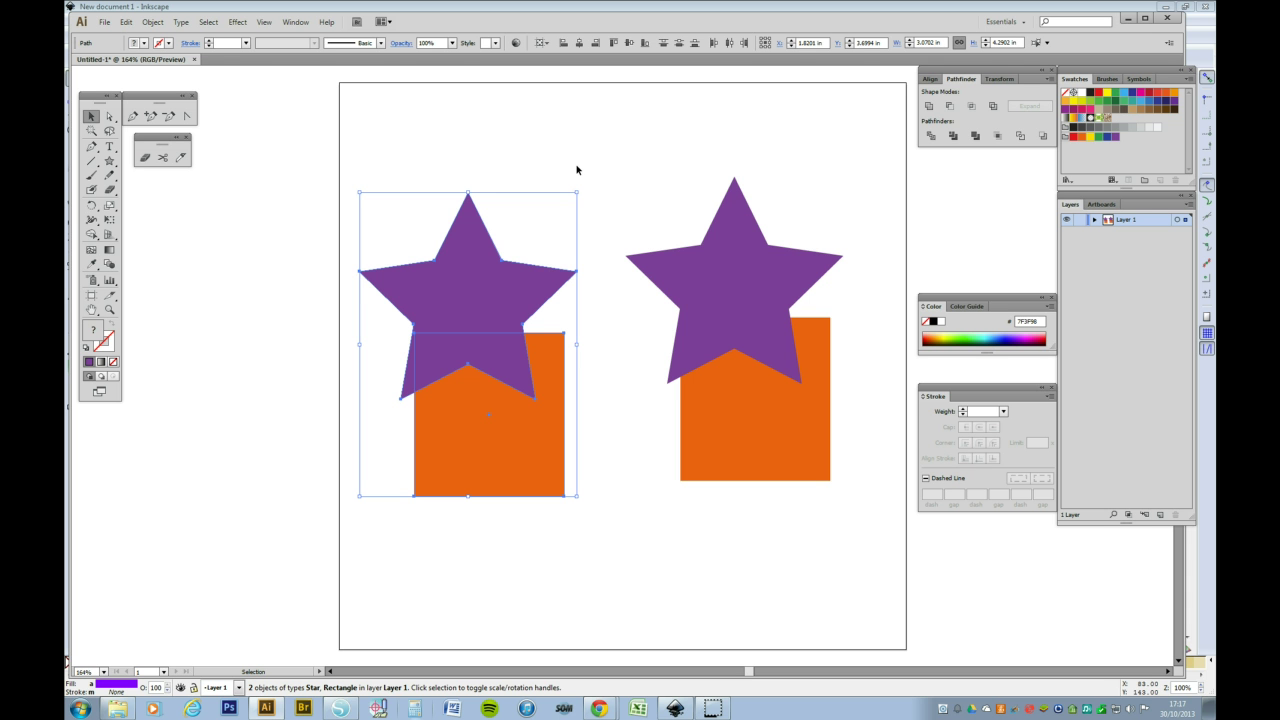
click(951, 107)
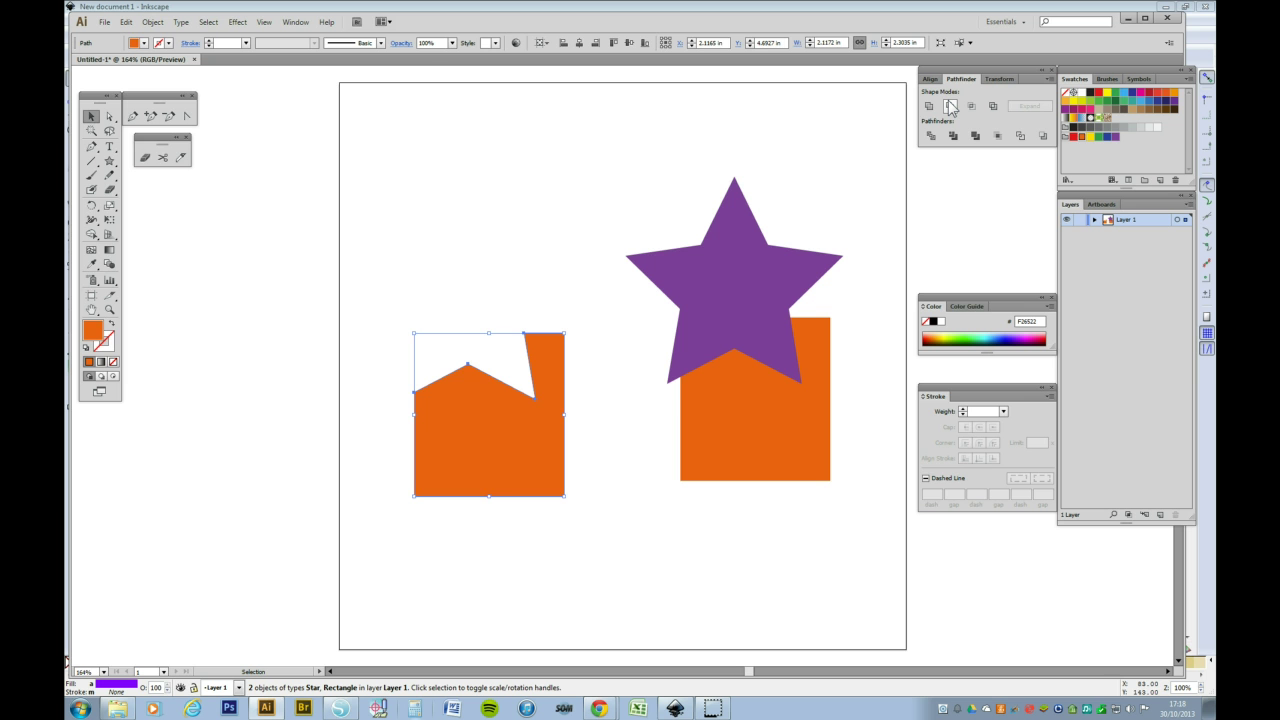
key(ctrl+z)
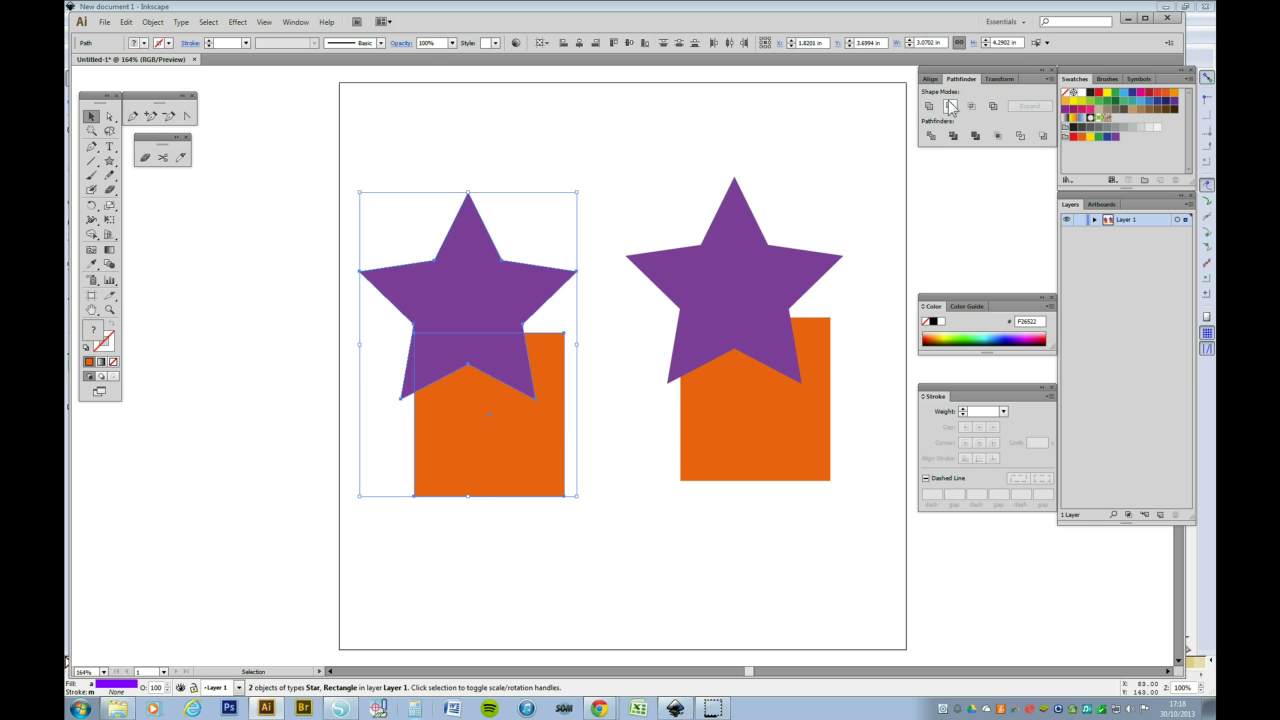
Send the left star behind its orange square, then subtract the square using Pathfinder Minus Front
click(598, 399)
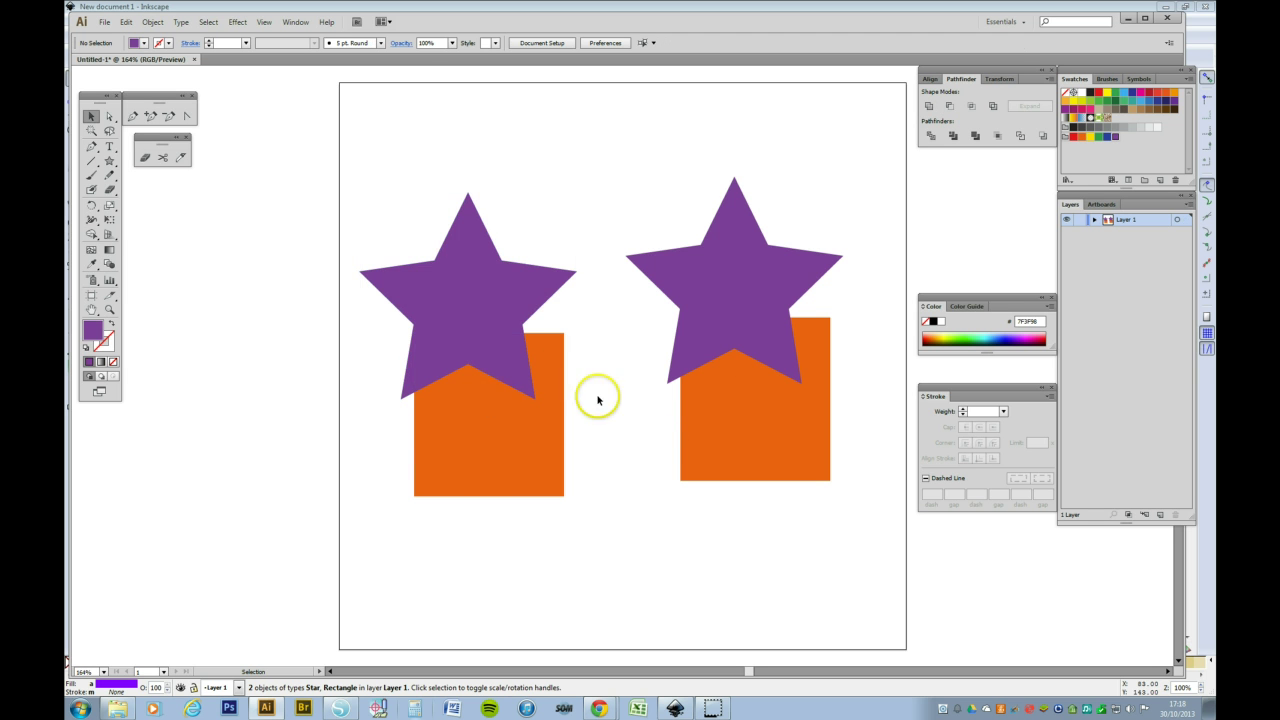
click(537, 302)
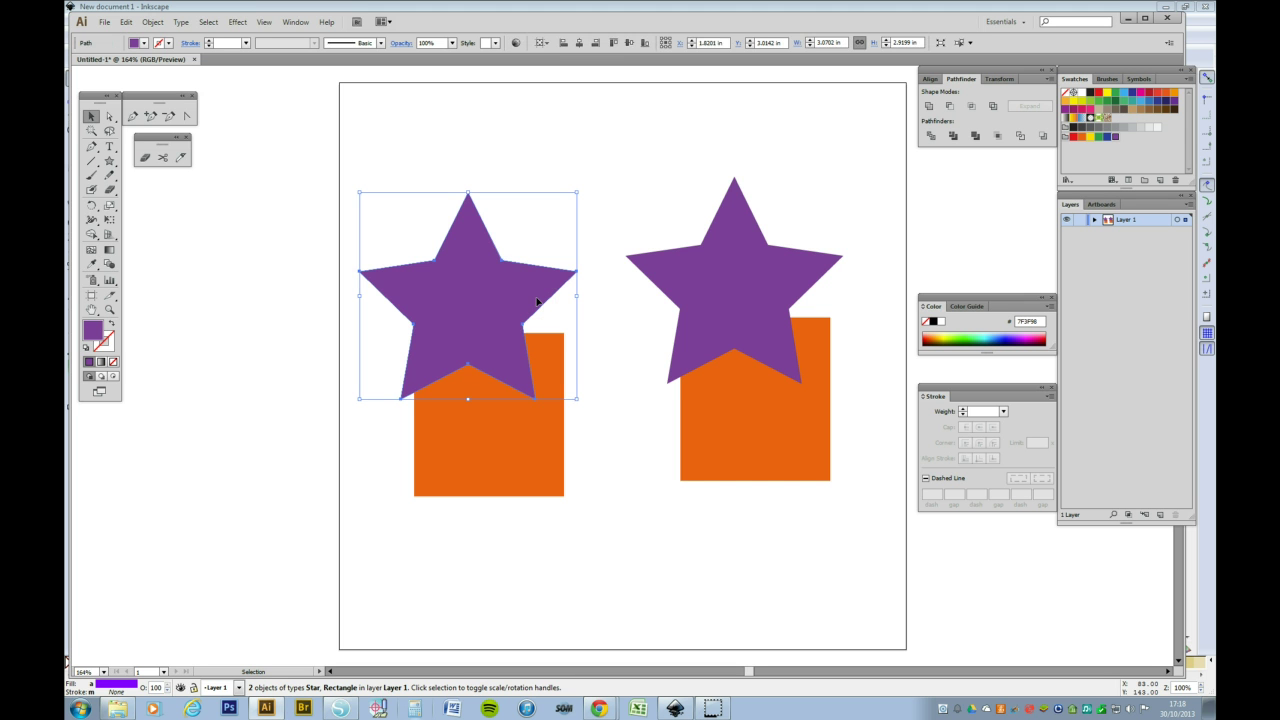
right_click(538, 300)
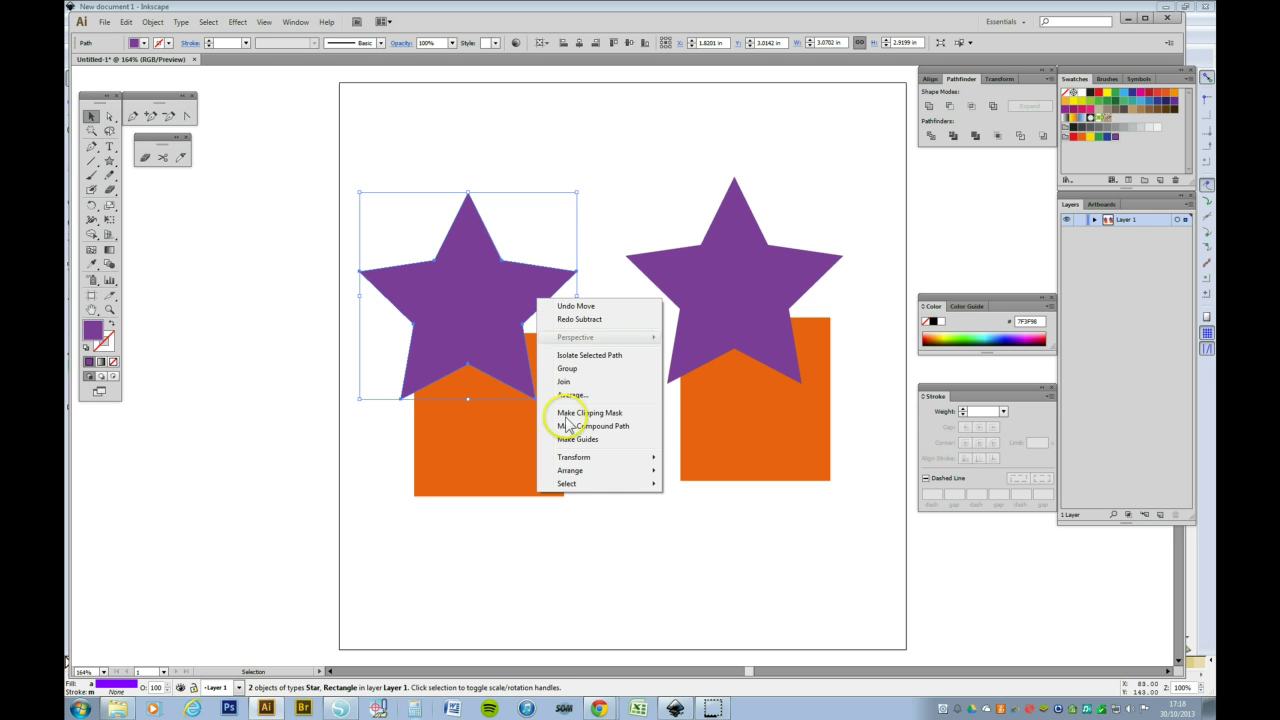
mouse_move(581, 478)
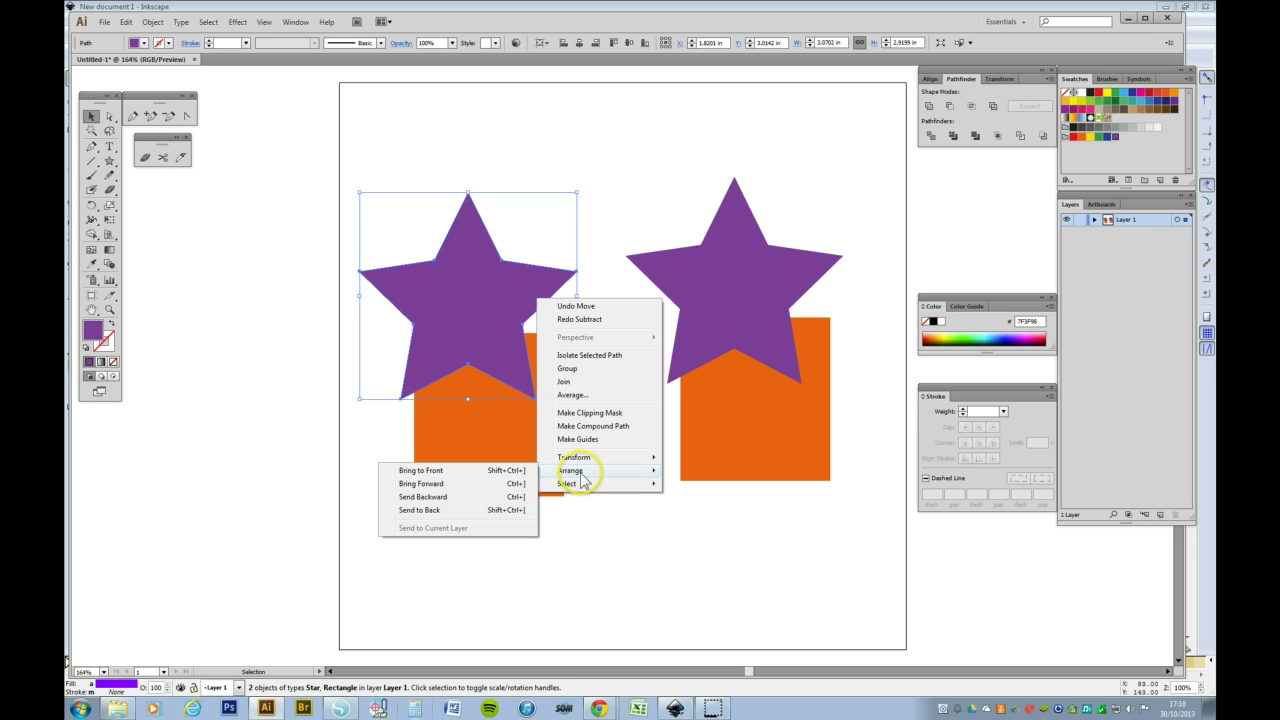
click(452, 511)
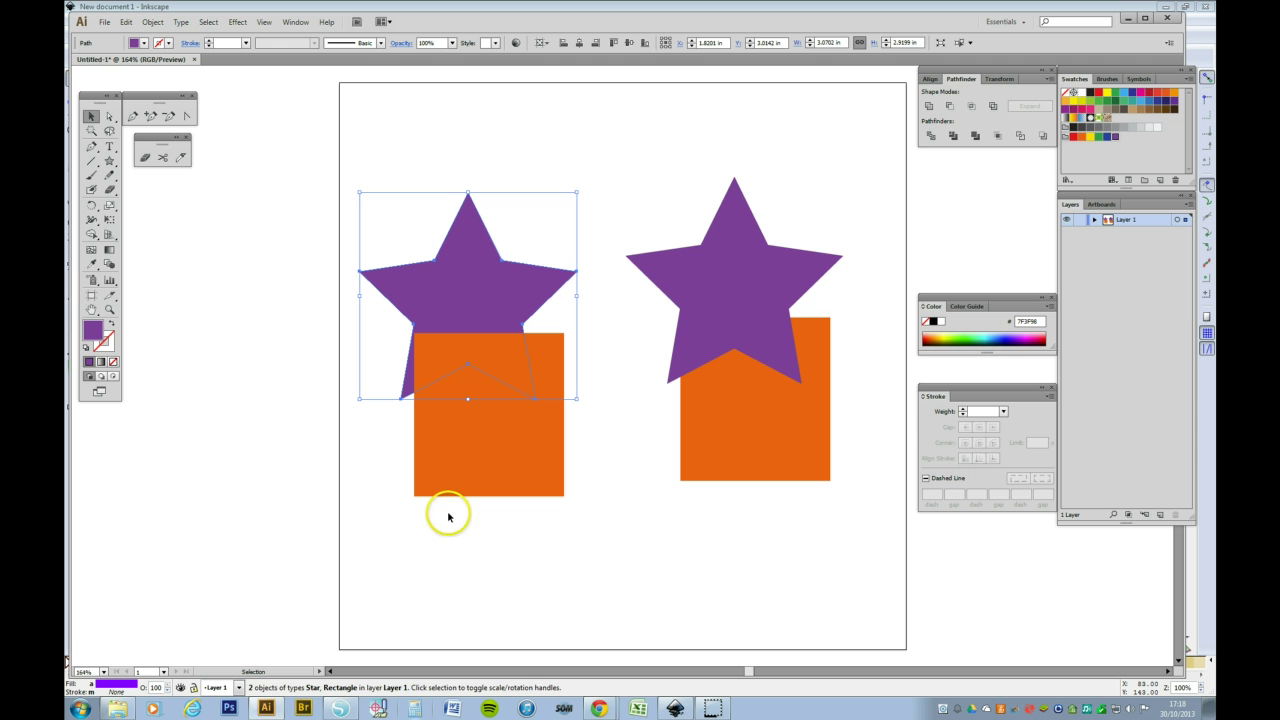
shift+click(508, 440)
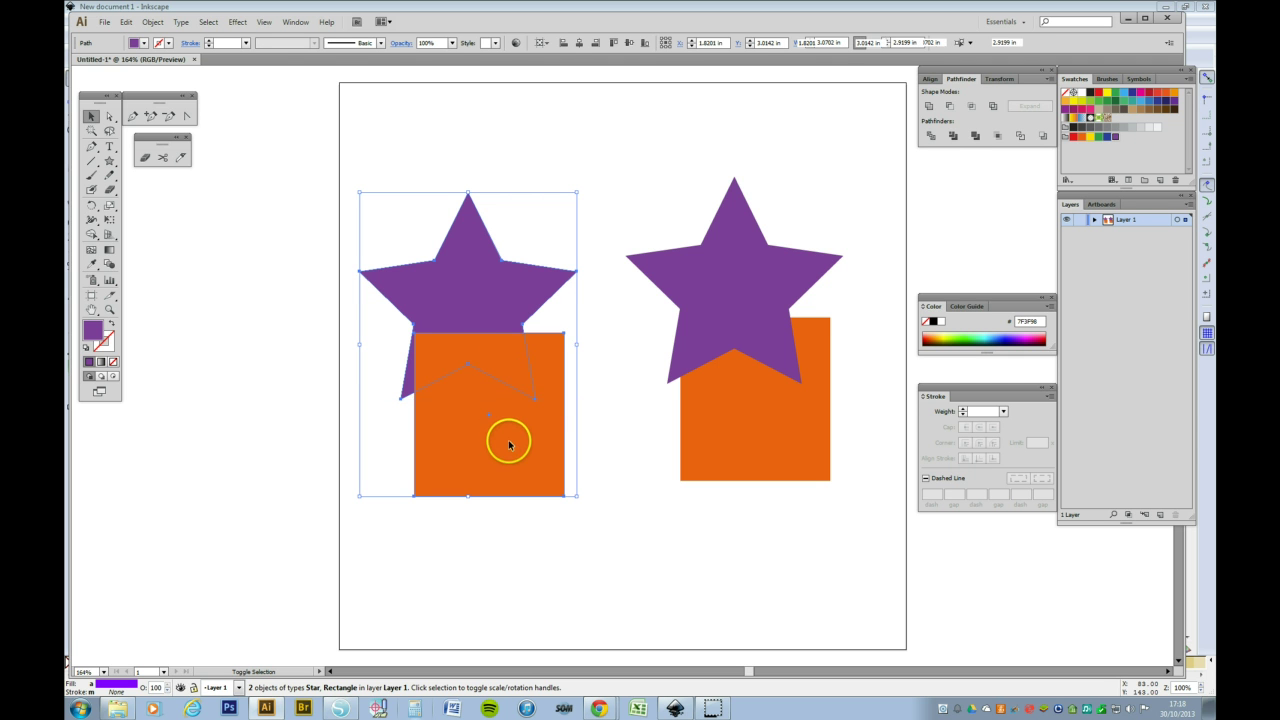
click(950, 106)
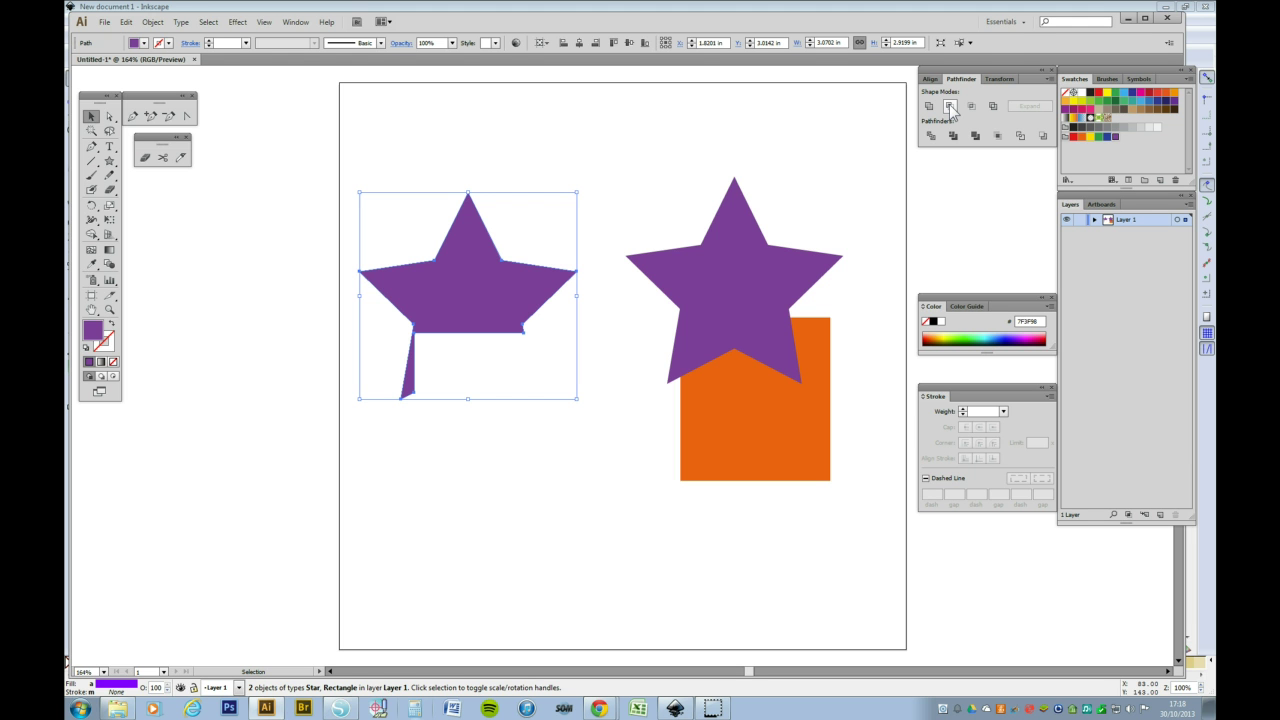
Undo the Minus Front cut, try Pathfinder Exclude on the left pair, then undo it
key(ctrl+z)
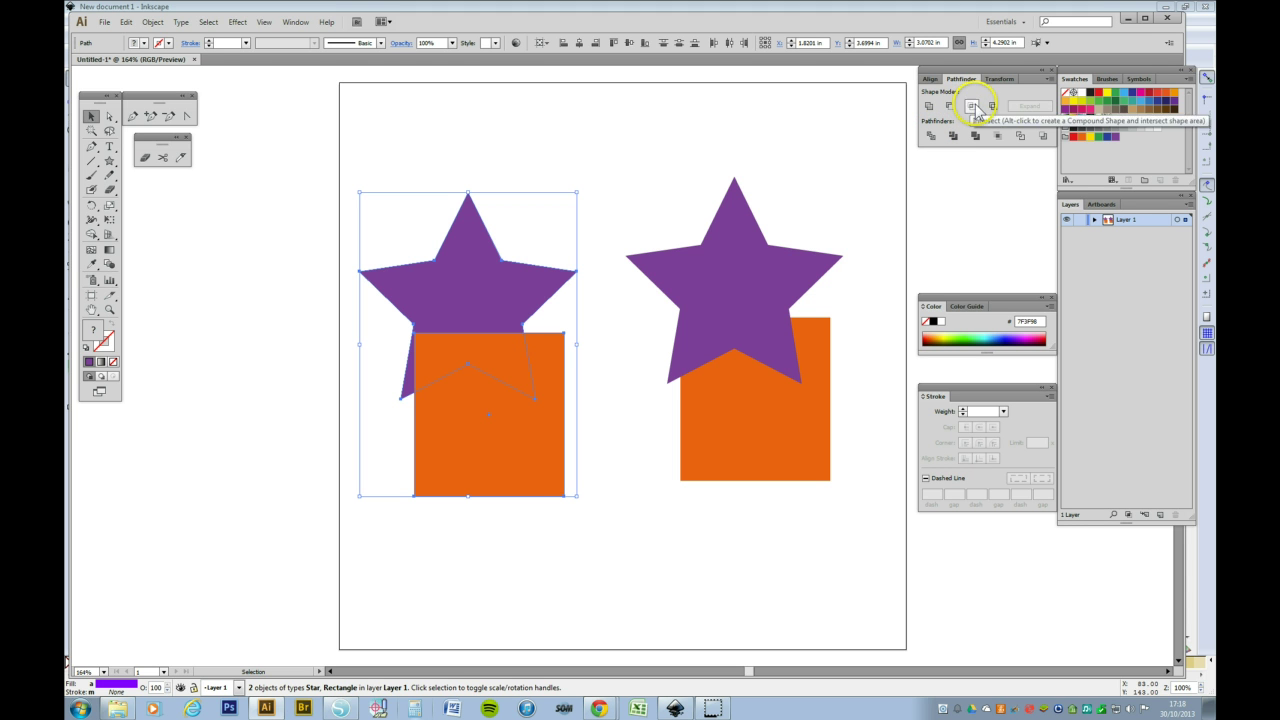
click(993, 107)
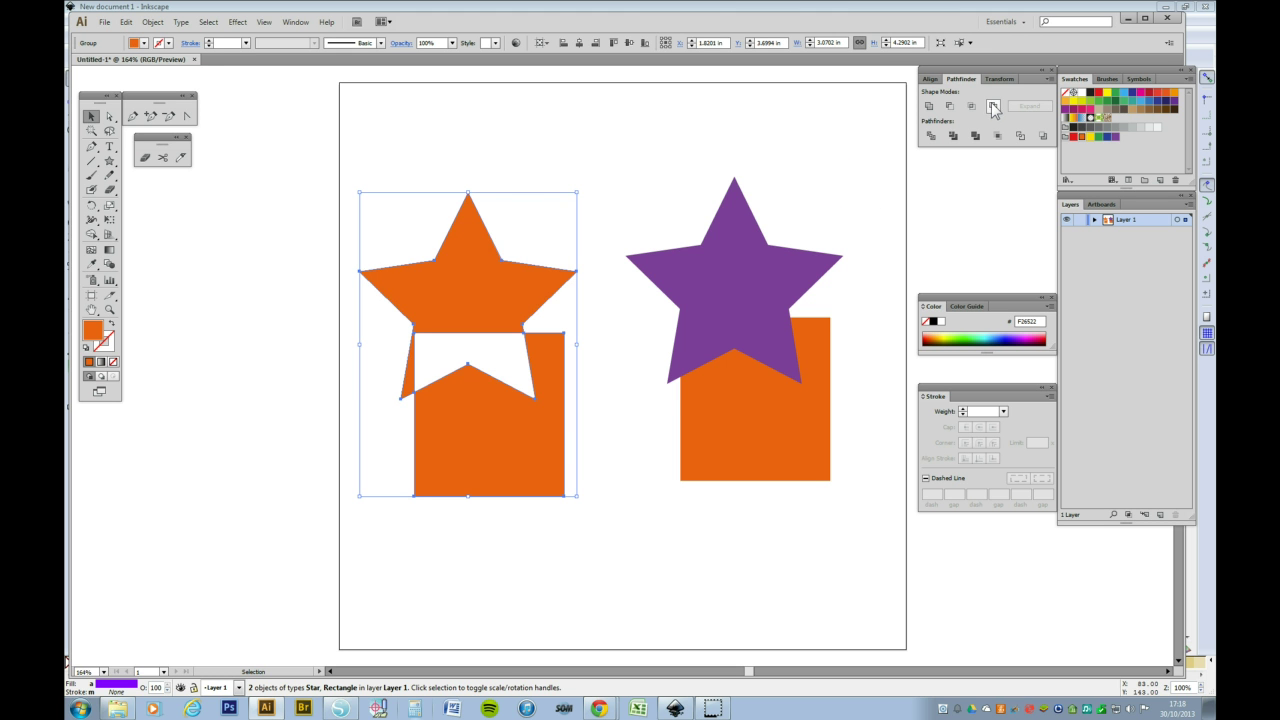
mouse_move(508, 449)
mouse_down()
mouse_move(525, 478)
mouse_move(494, 457)
mouse_move(508, 450)
mouse_up()
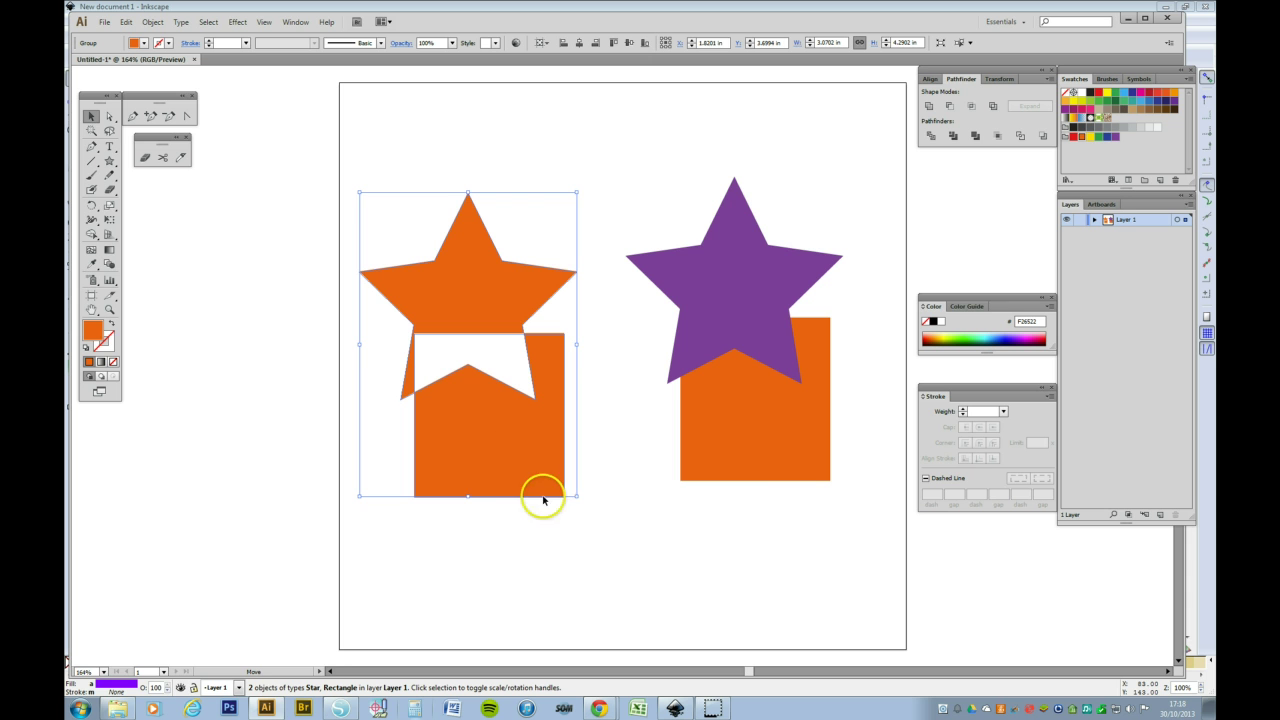
key(a)
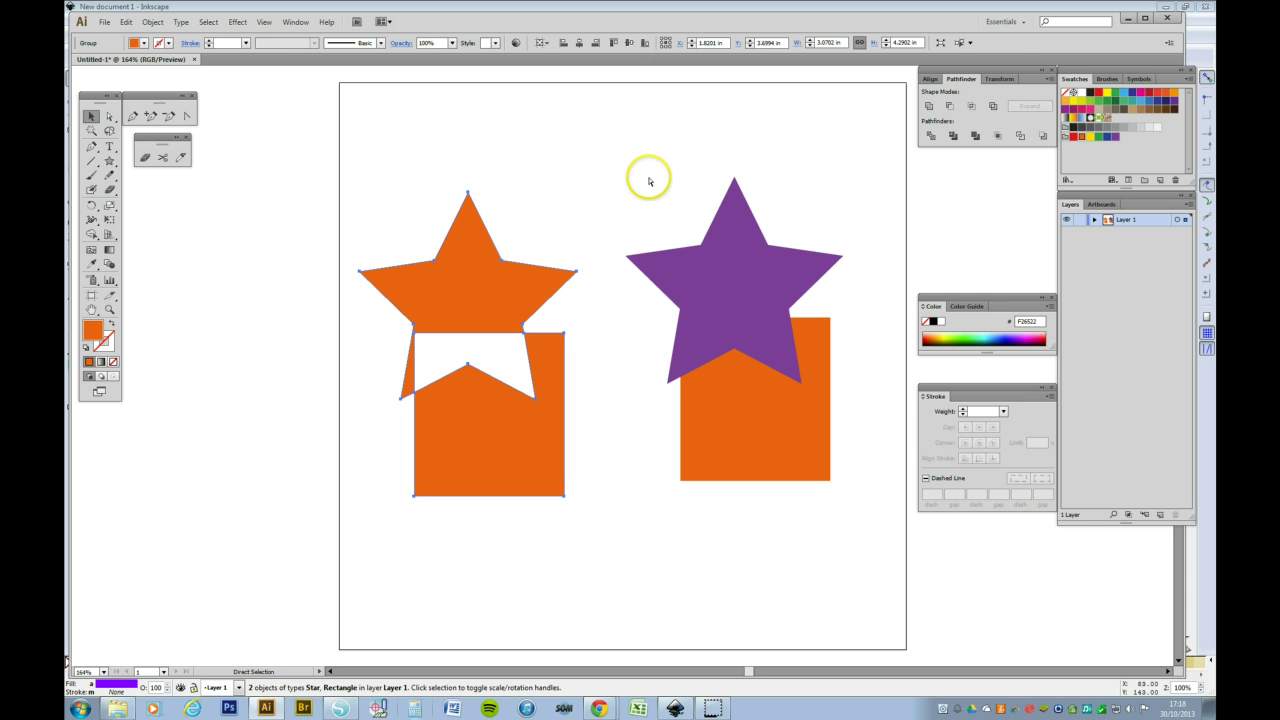
key(ctrl+z)
Divide the left star and square, then delete the overlapping star-shaped piece from the Layers panel
key(v)
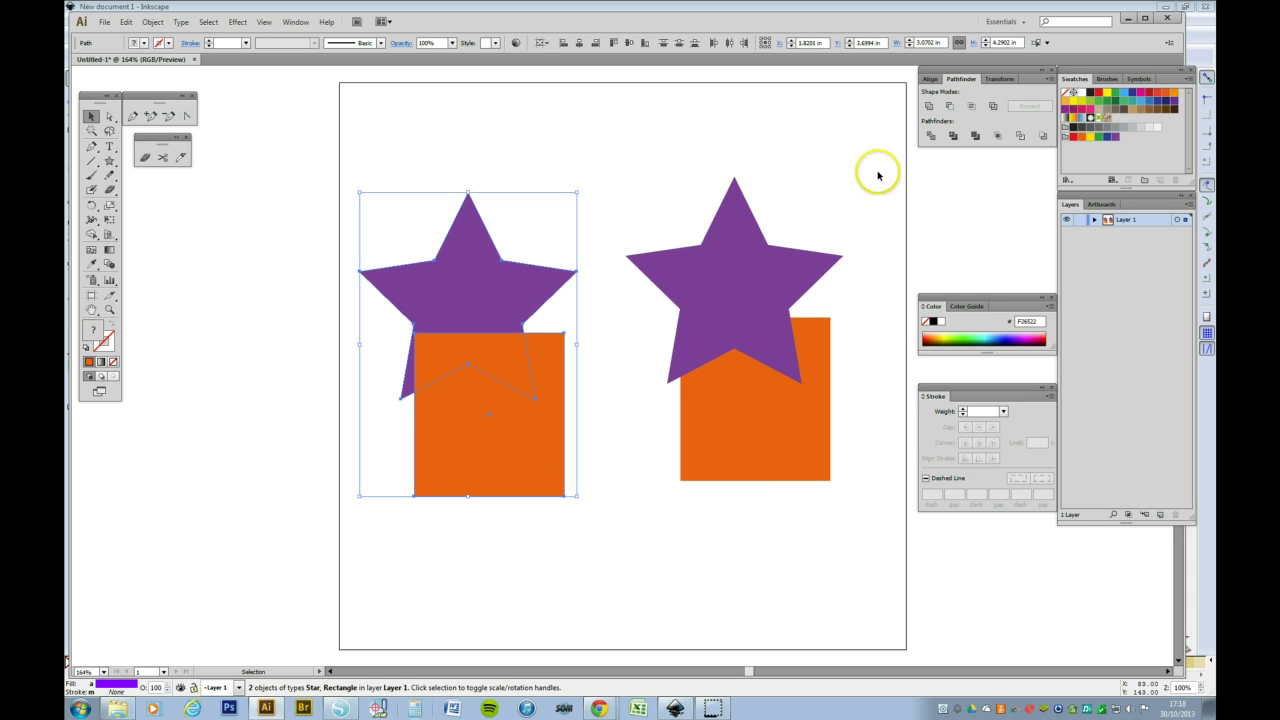
click(930, 138)
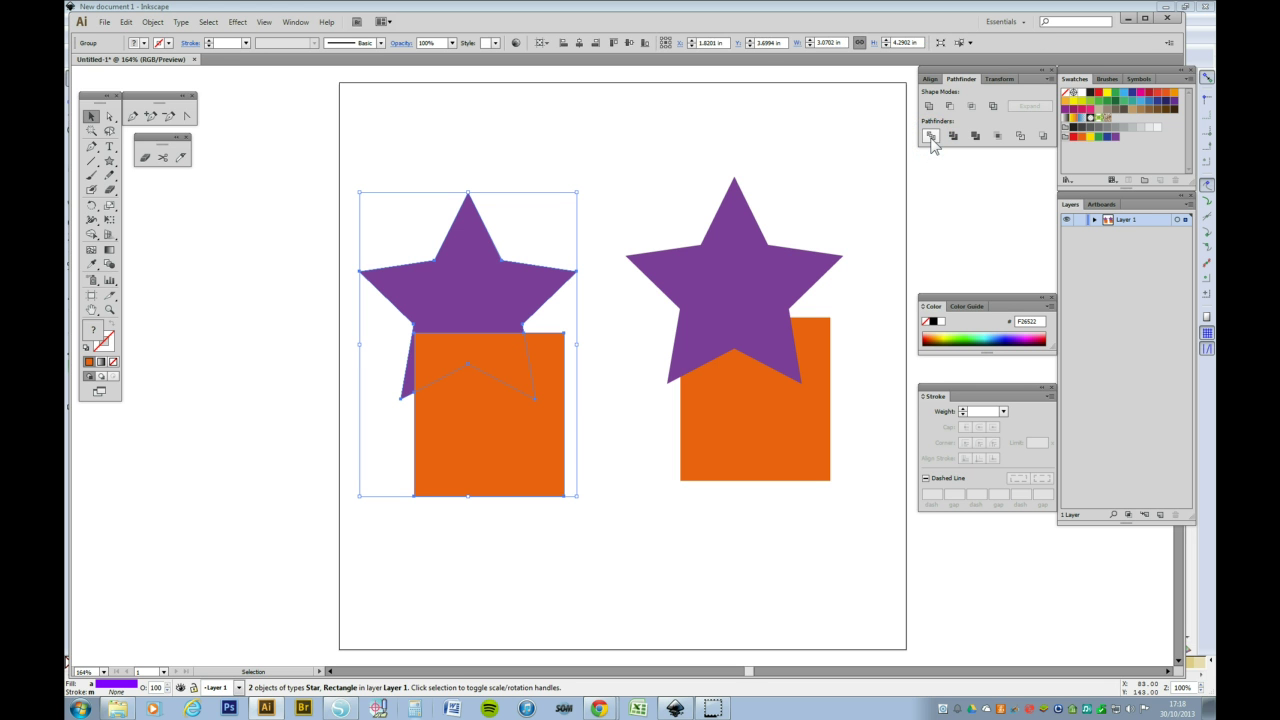
click(1096, 221)
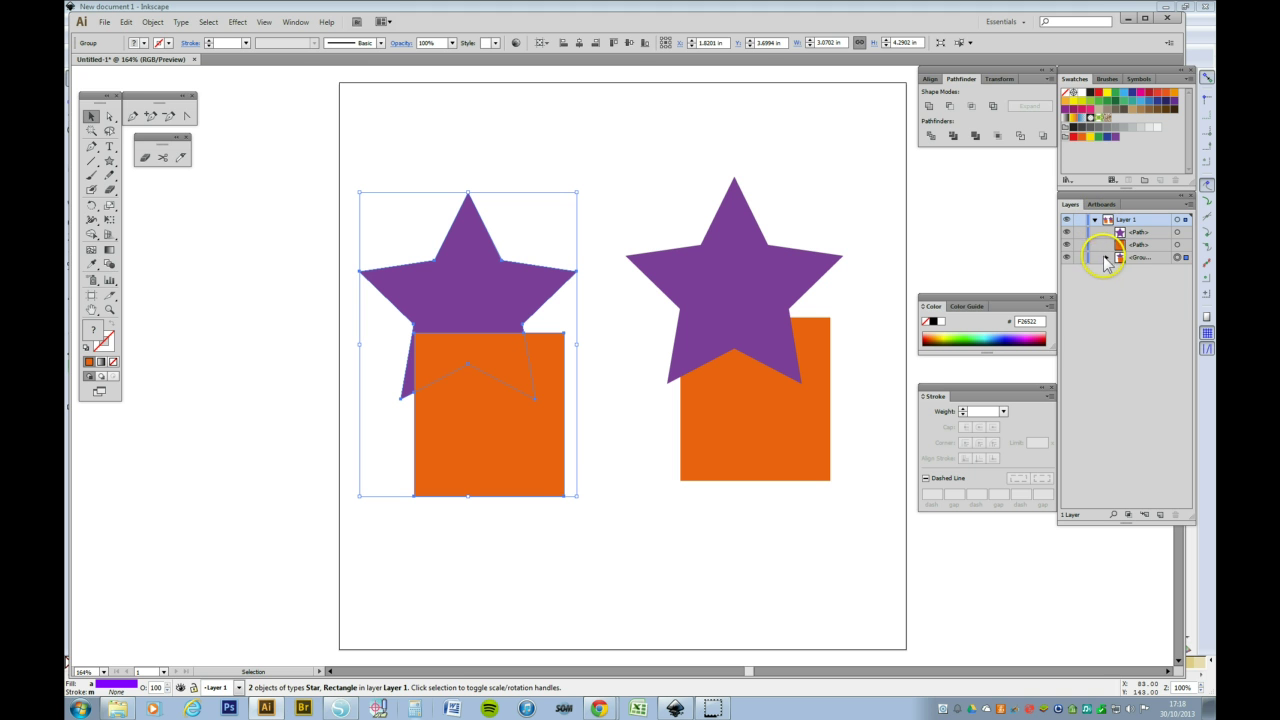
click(1106, 258)
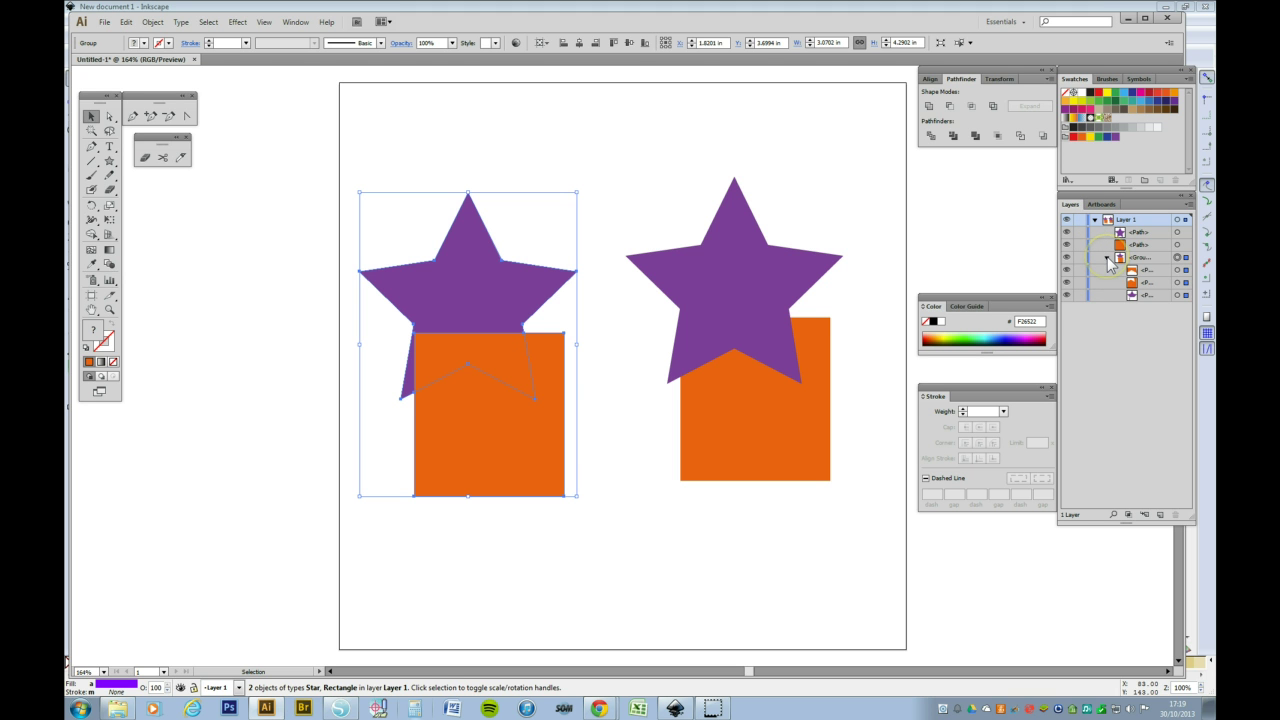
click(1184, 272)
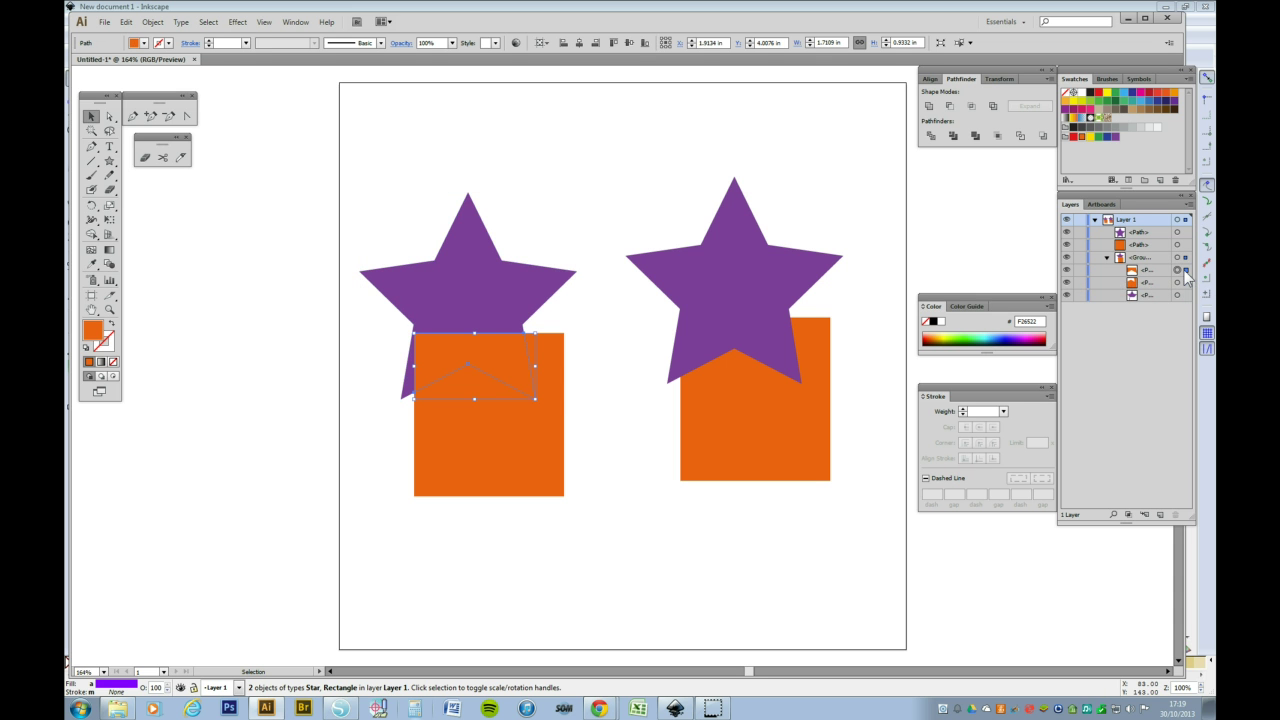
key(Delete)
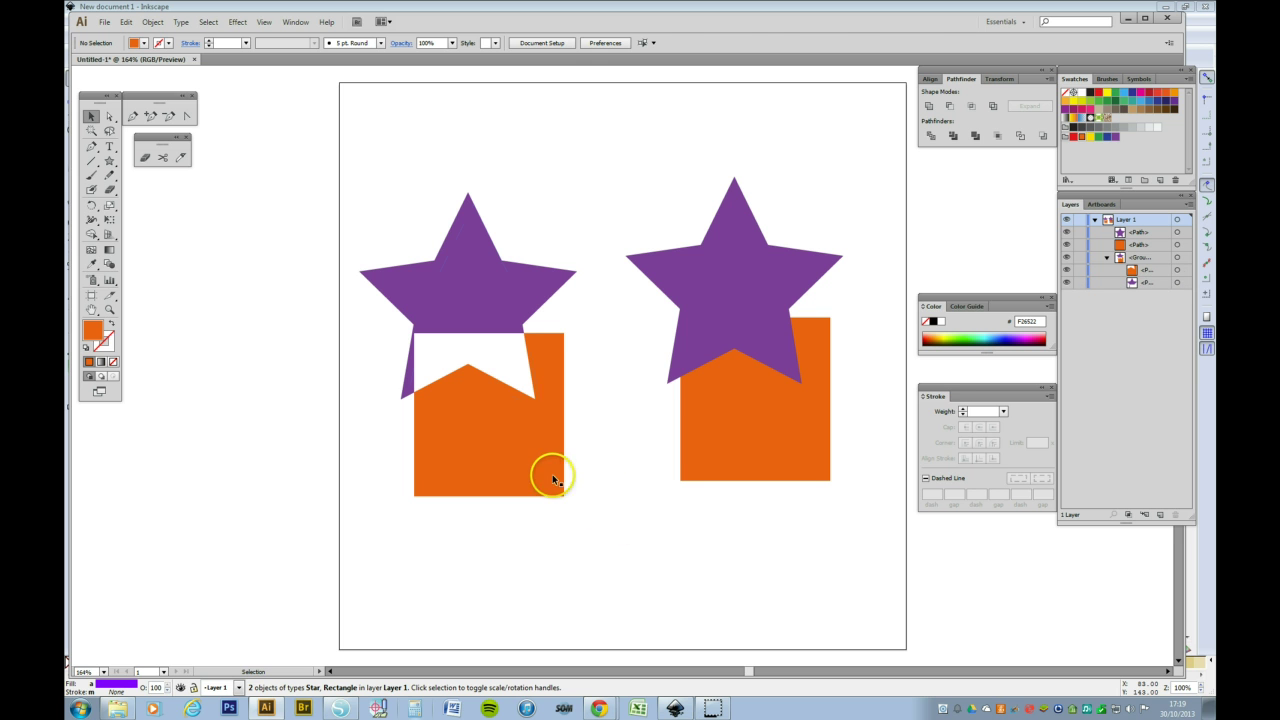
Ungroup the divided pieces and nudge the orange piece slightly down-right
drag(551, 477, 560, 484)
key(ctrl)
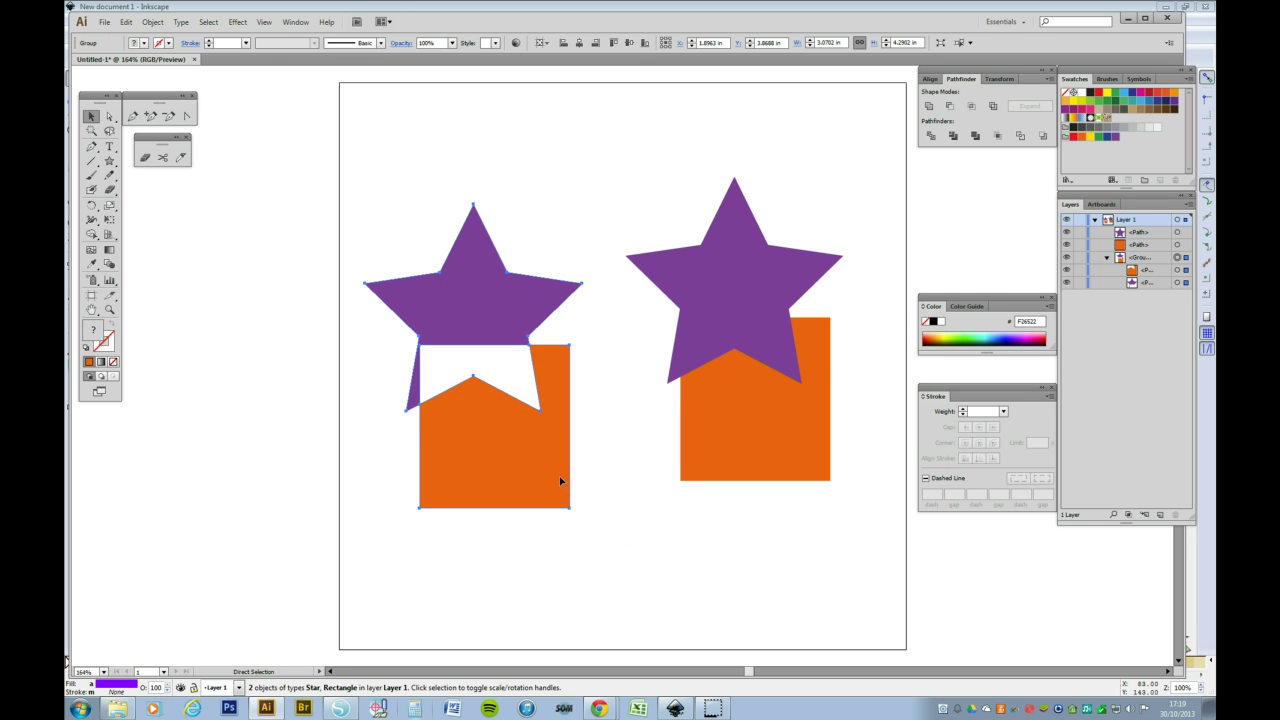
key(ctrl+shift+g)
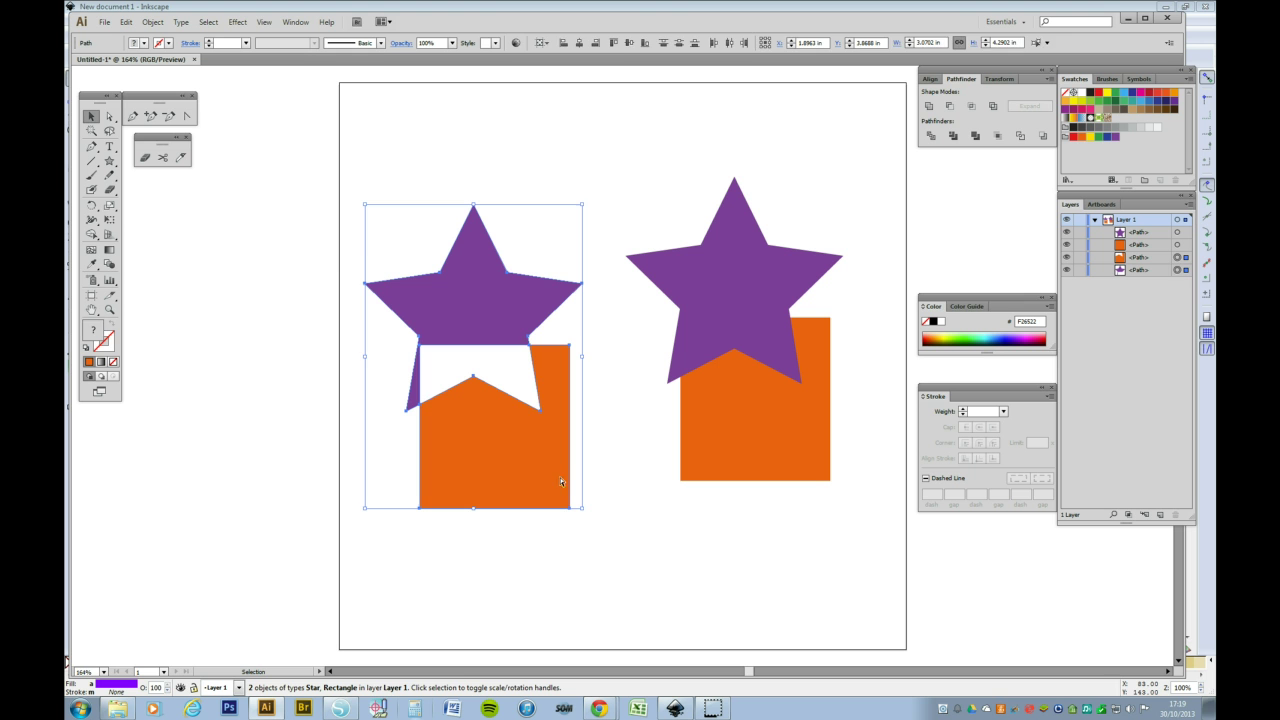
click(620, 470)
drag(543, 474, 546, 477)
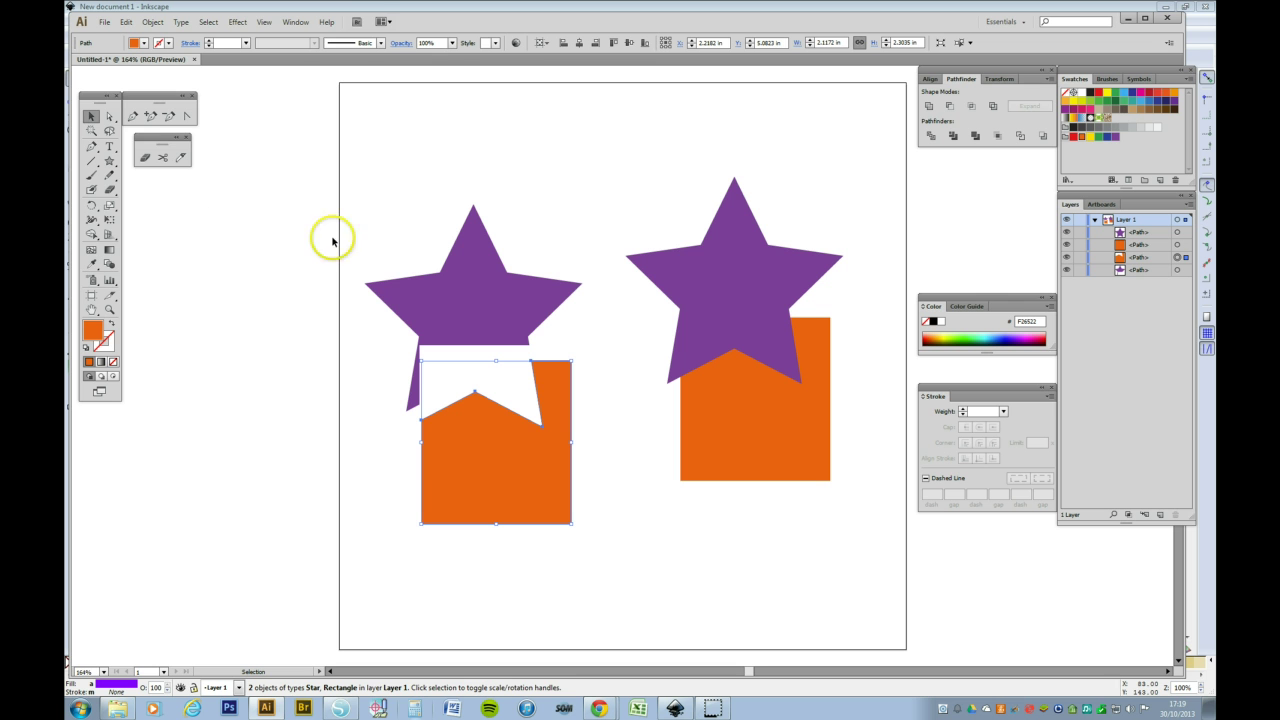
Set Eraser Tool Options to angle 76°, roundness 100% and size 36 pt
double_click(110, 191)
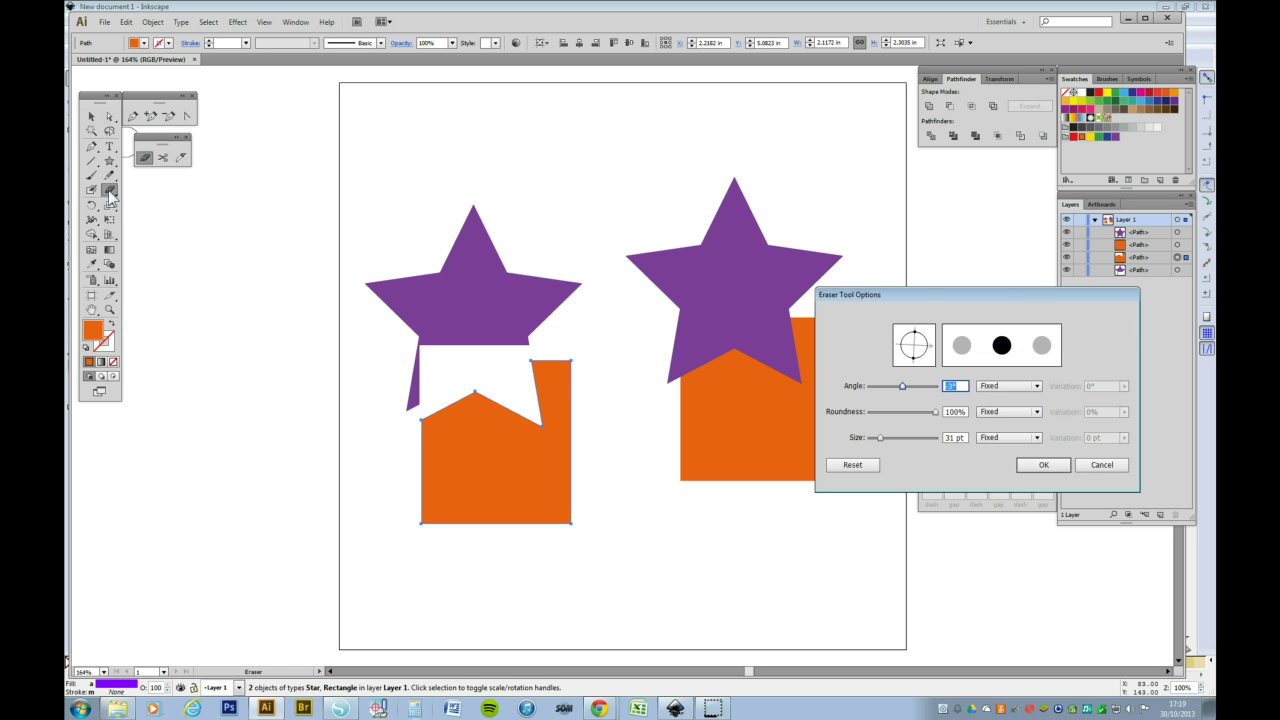
mouse_move(948, 295)
mouse_down()
mouse_move(920, 477)
mouse_move(972, 248)
mouse_up()
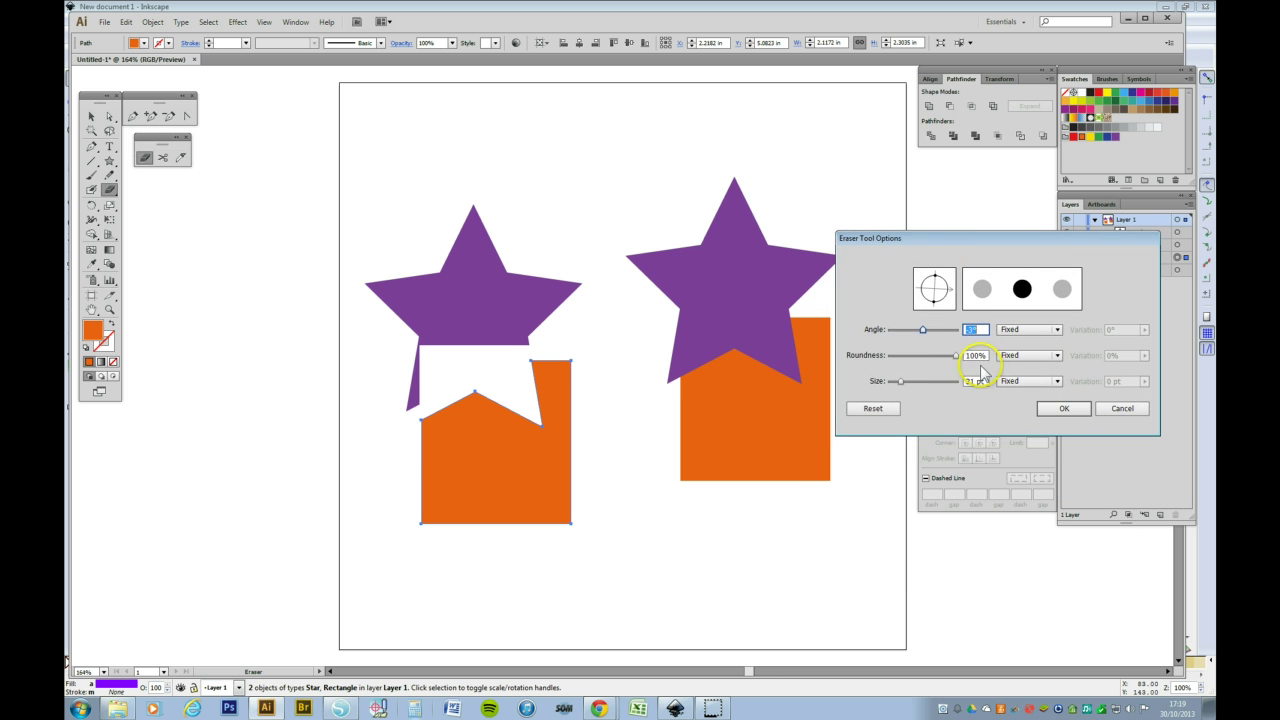
mouse_move(900, 384)
mouse_down()
mouse_move(952, 358)
mouse_move(910, 374)
mouse_up()
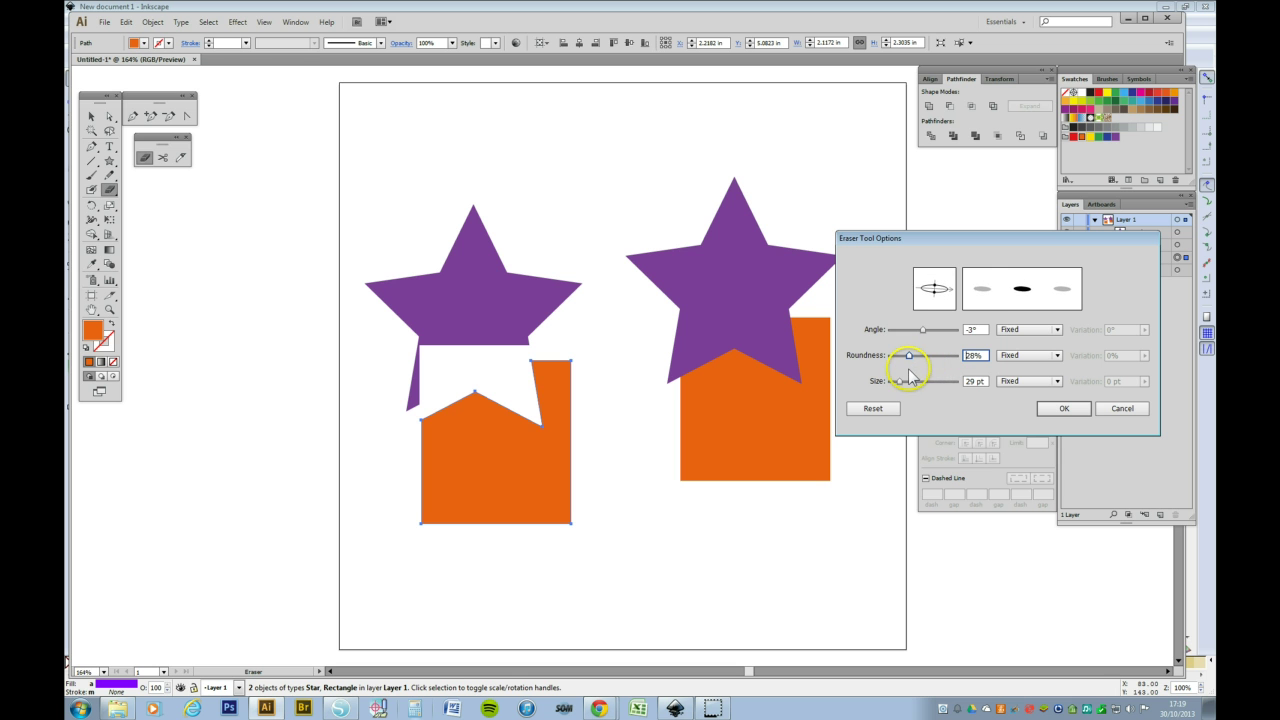
mouse_move(921, 329)
mouse_down()
mouse_move(909, 330)
mouse_move(938, 331)
mouse_move(912, 357)
mouse_move(957, 357)
mouse_move(903, 382)
mouse_up()
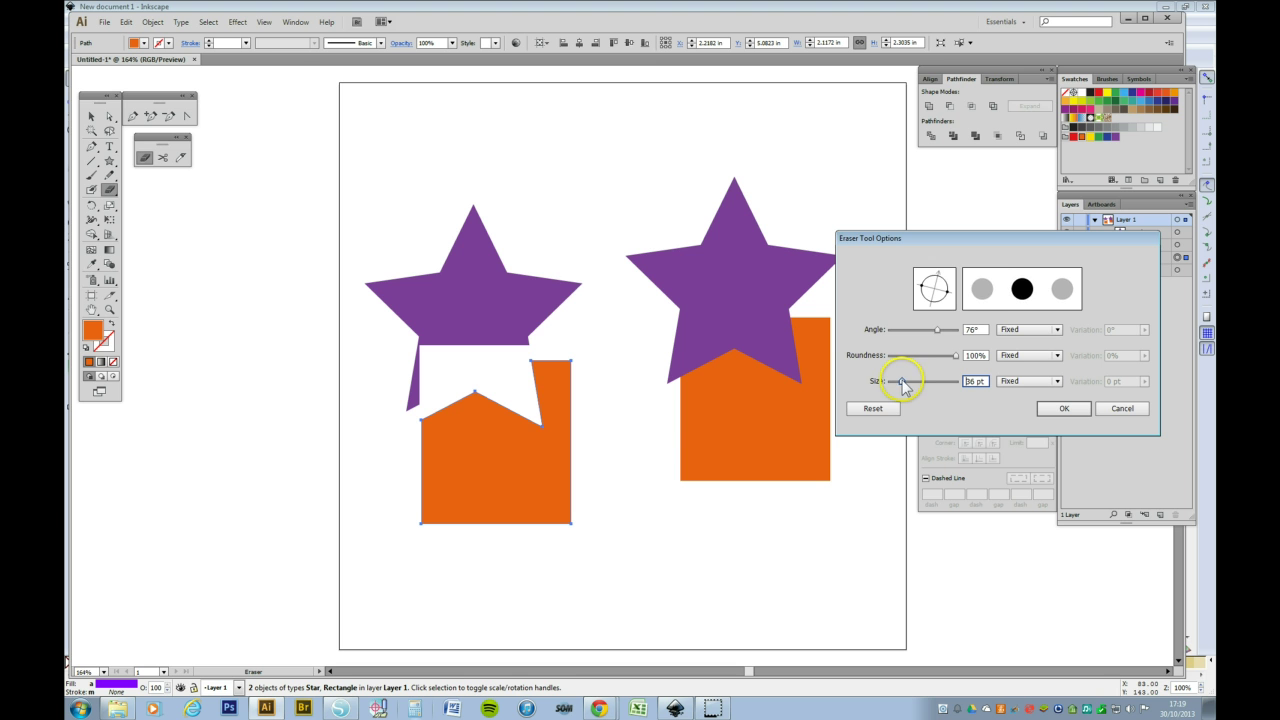
click(1062, 410)
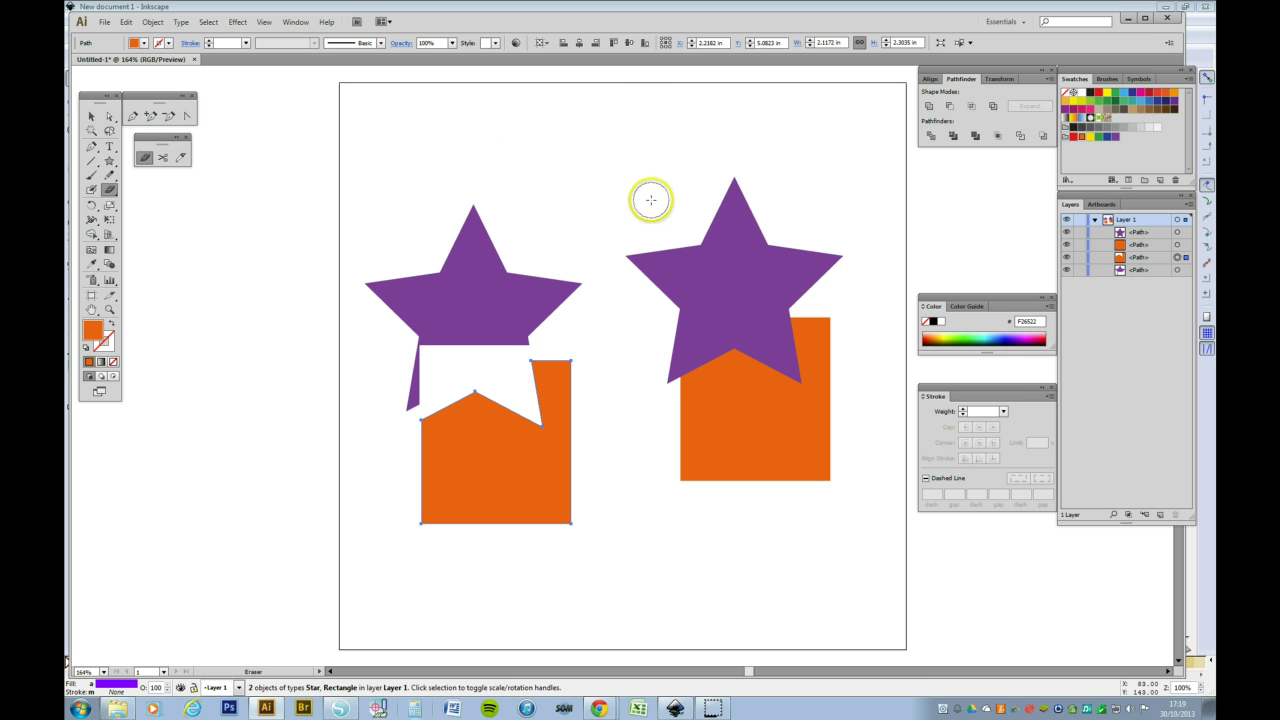
mouse_move(651, 200)
mouse_down()
mouse_move(669, 203)
mouse_move(704, 264)
mouse_move(755, 452)
mouse_up()
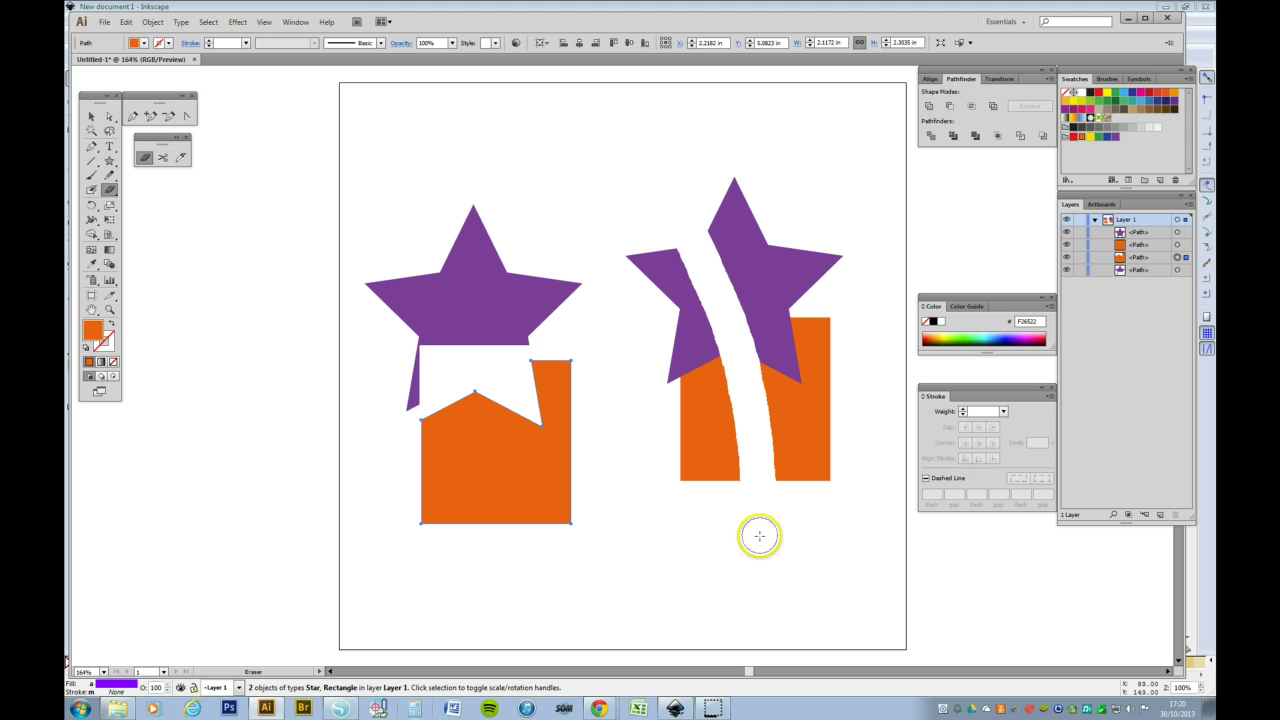
key(ctrl+z)
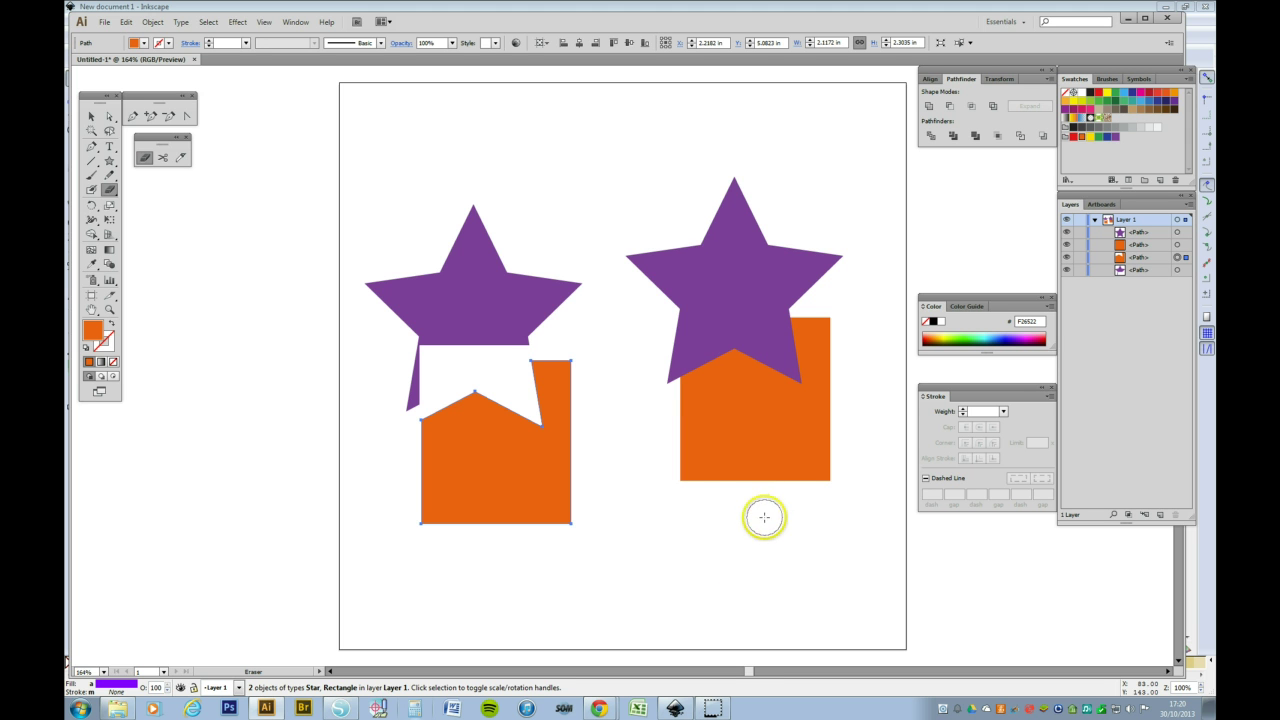
mouse_move(764, 517)
mouse_down()
mouse_move(731, 371)
mouse_move(640, 149)
mouse_move(617, 137)
mouse_up()
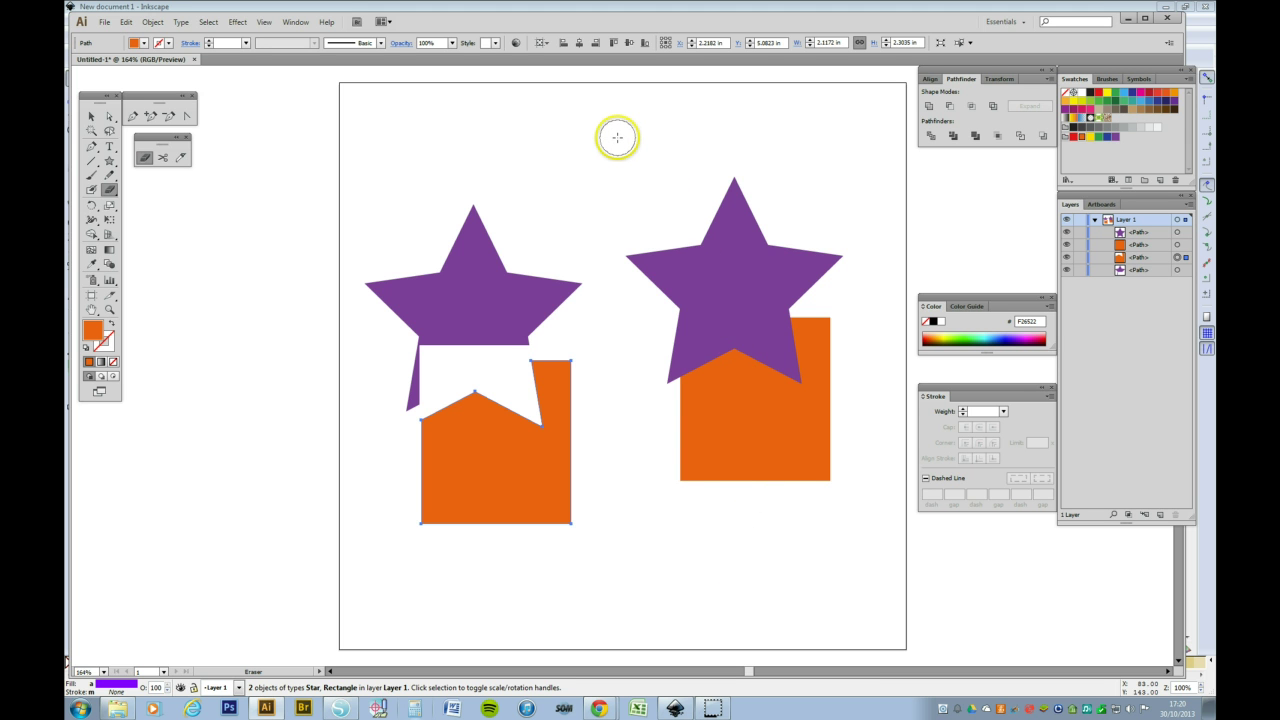
Select the right star and square and erase a diagonal band through both
click(91, 116)
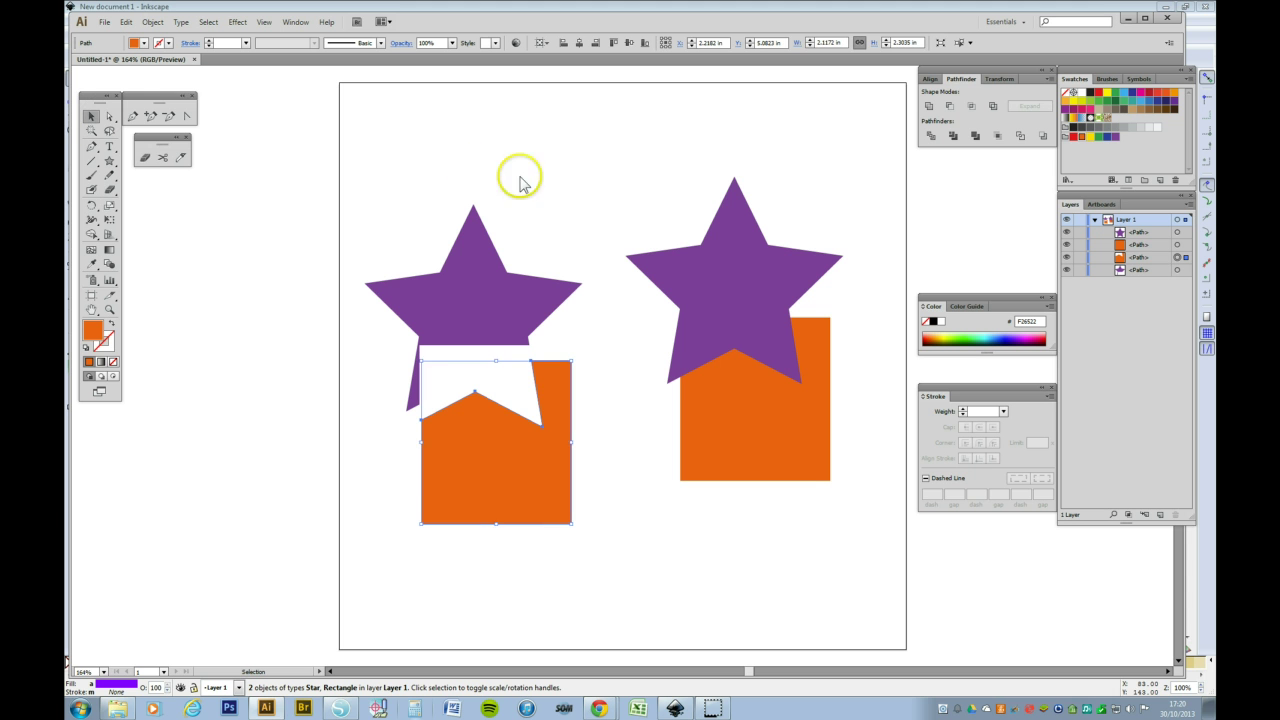
drag(600, 166, 829, 540)
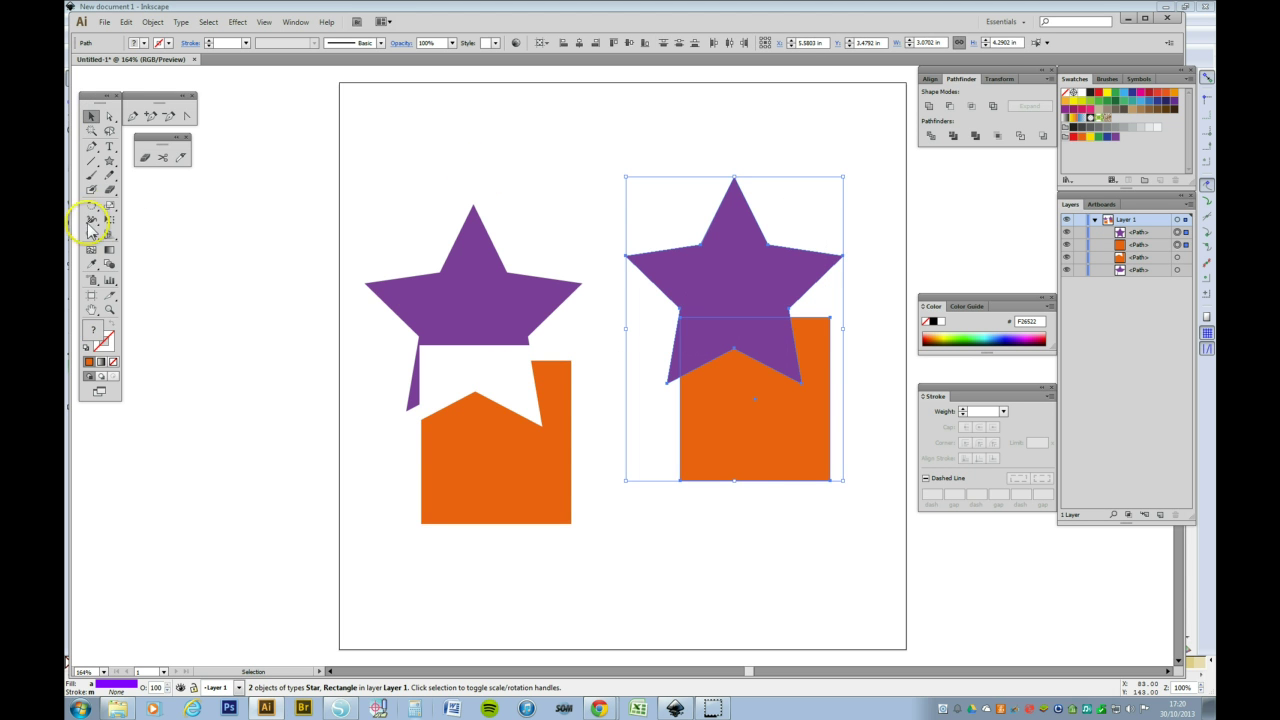
click(110, 189)
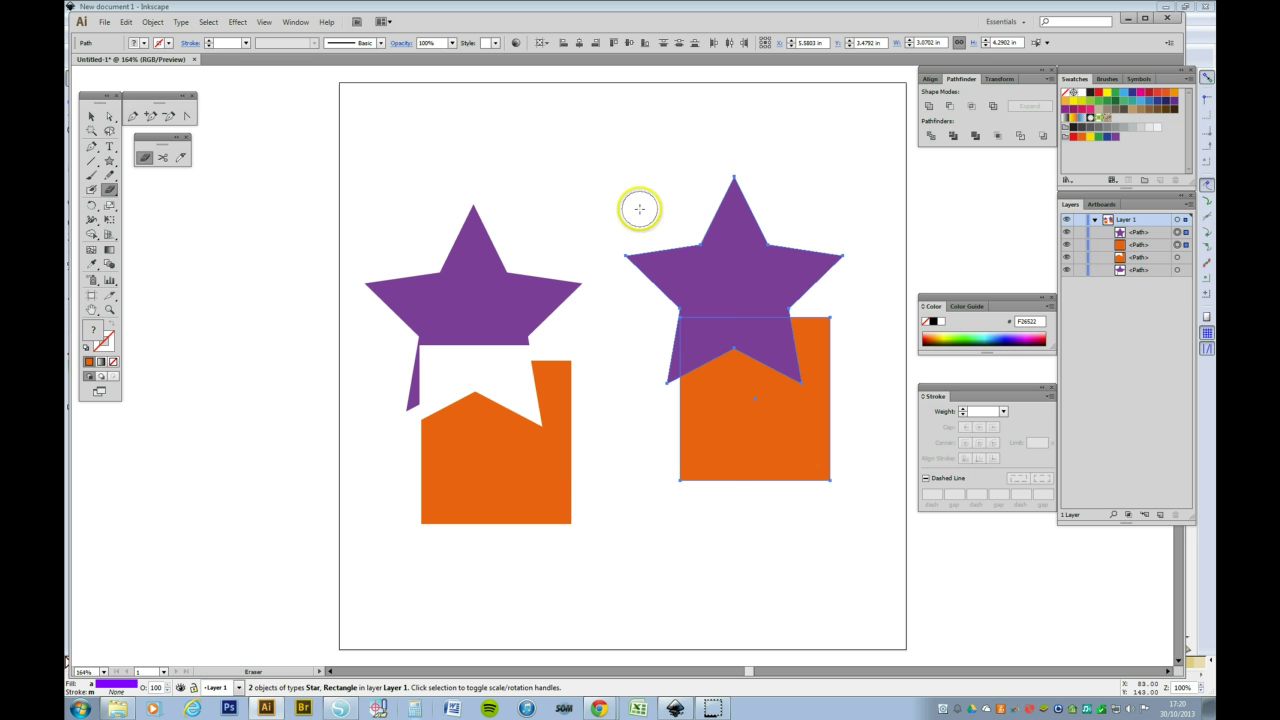
drag(639, 208, 811, 549)
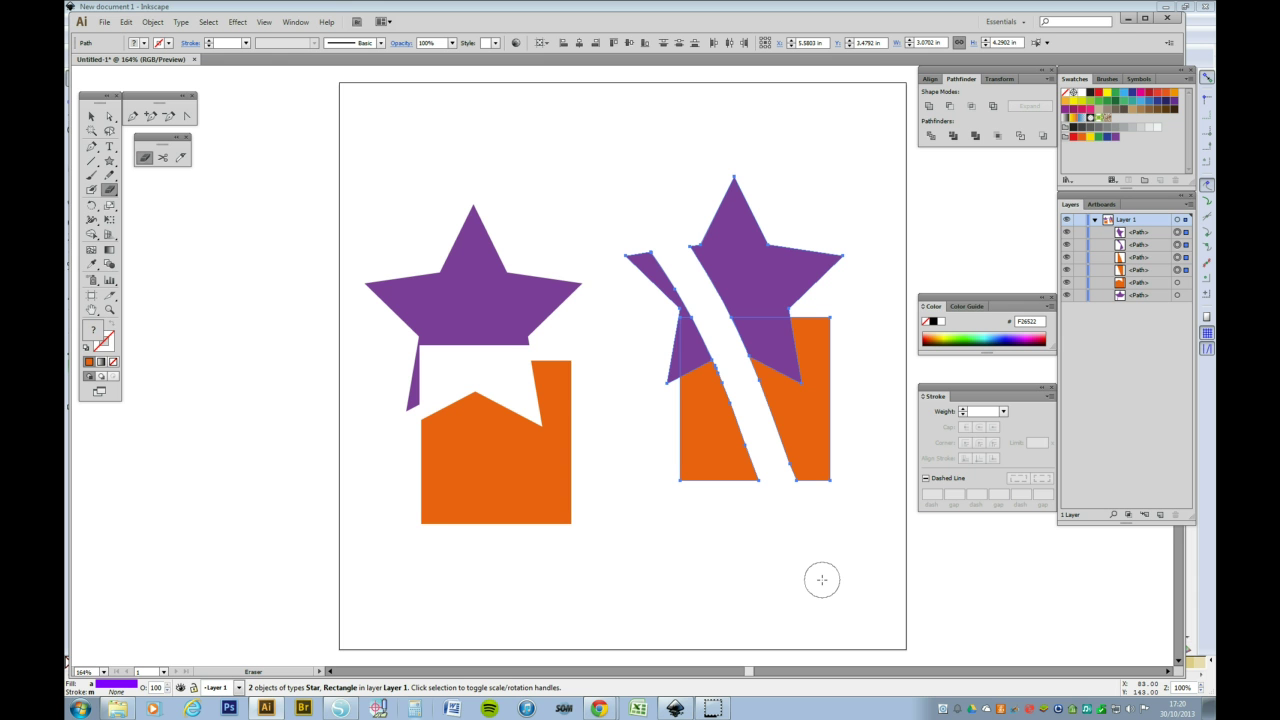
click(676, 708)
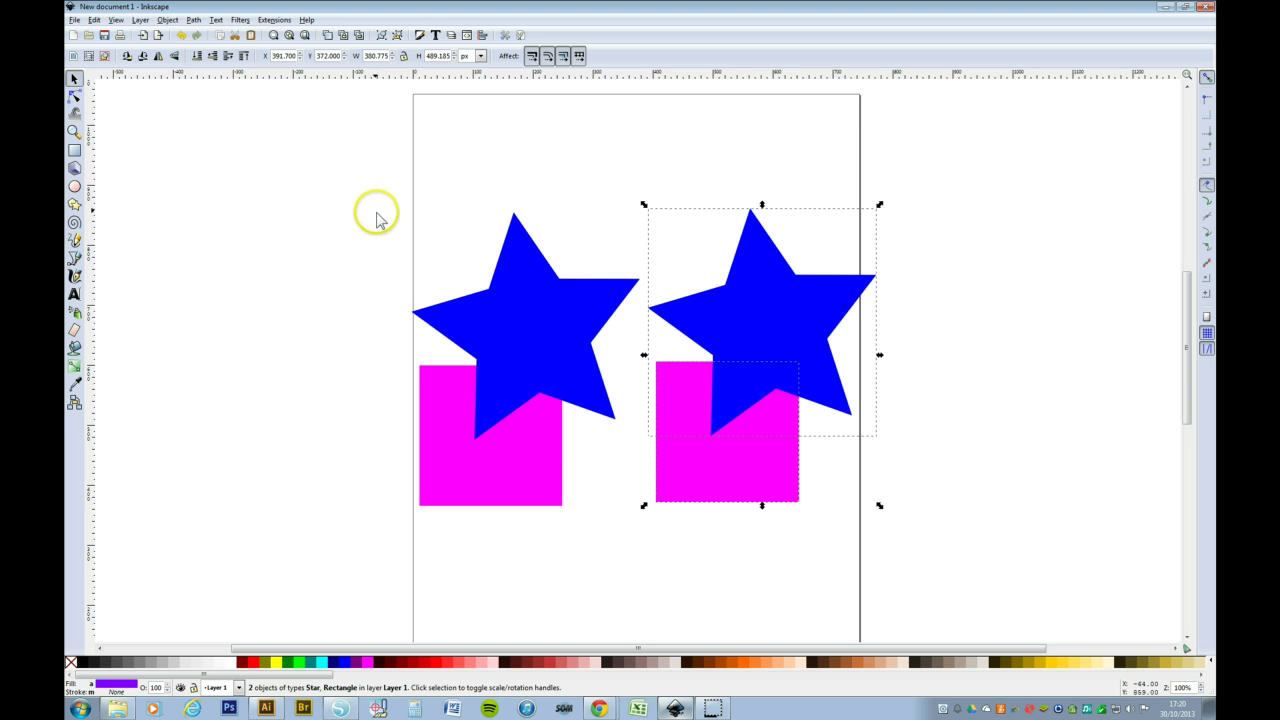
drag(360, 196, 577, 519)
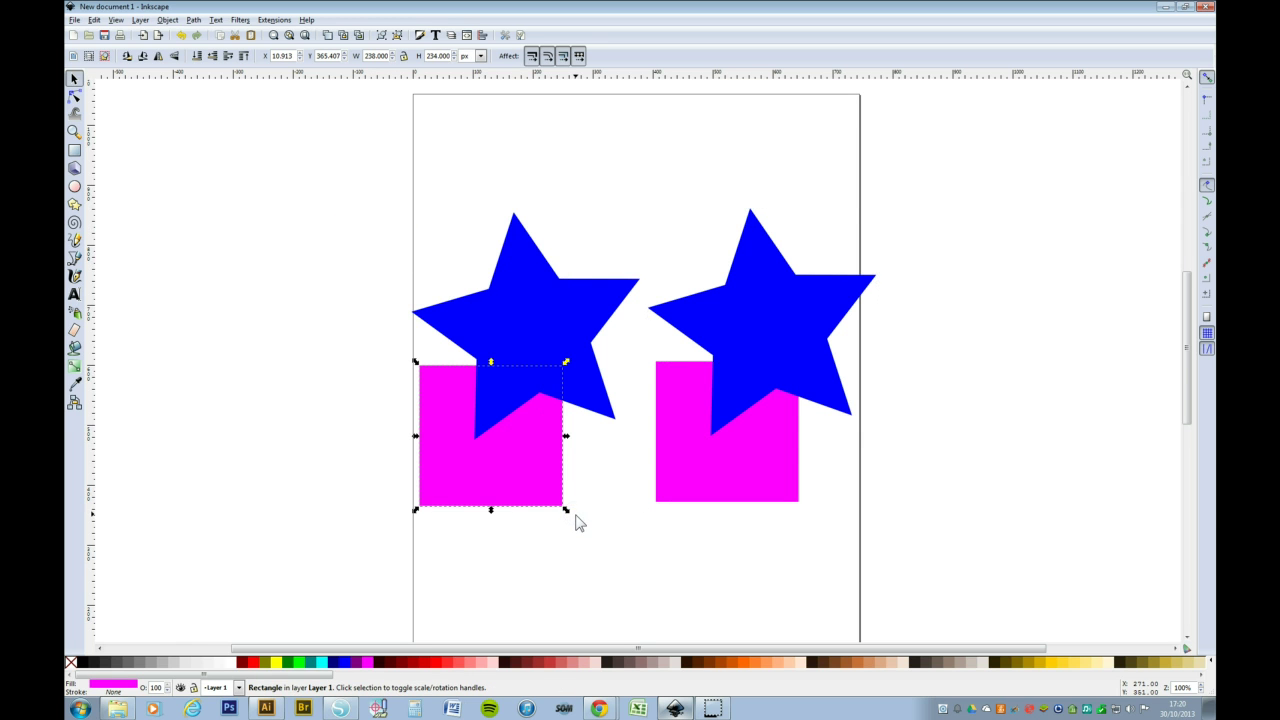
shift+click(531, 334)
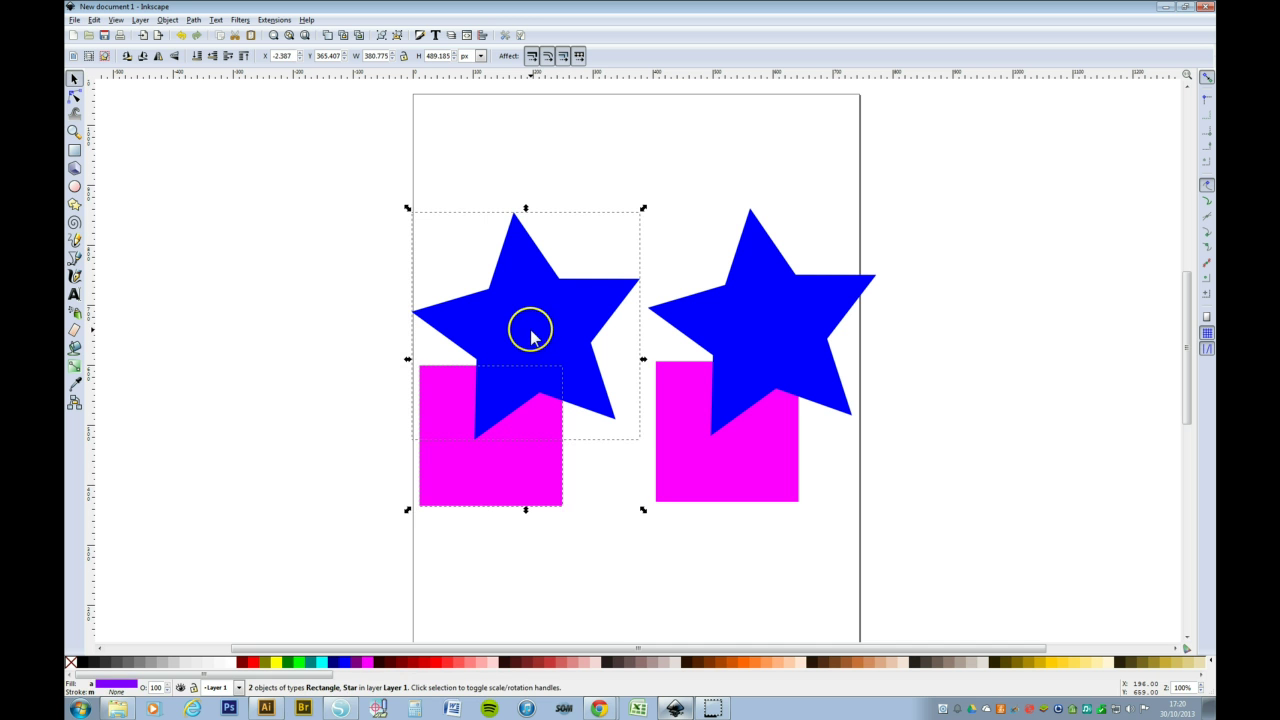
click(193, 21)
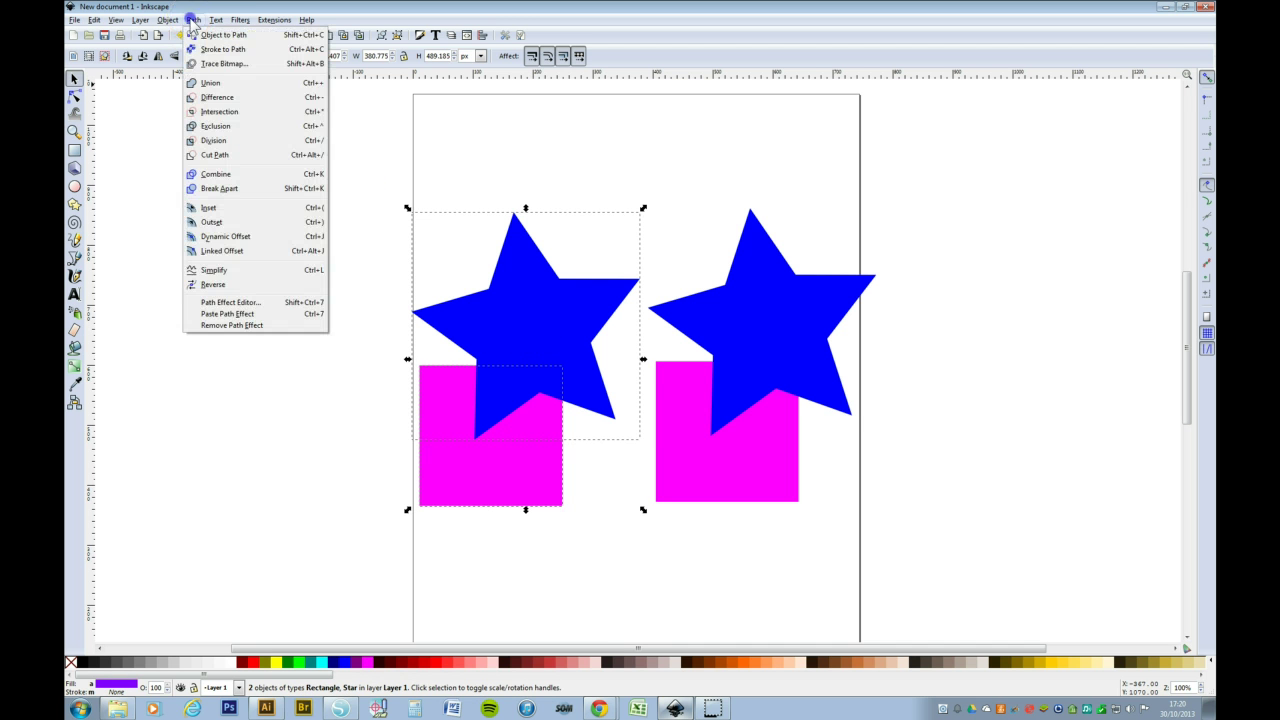
click(212, 84)
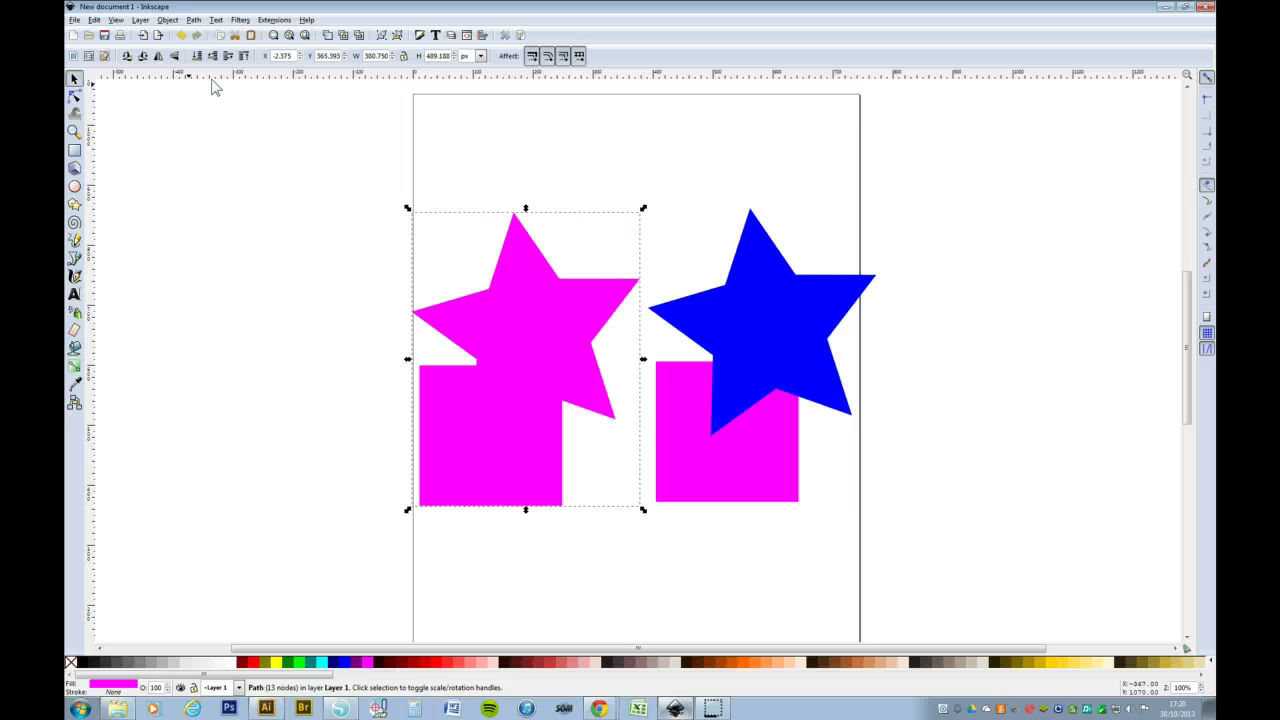
key(ctrl+z)
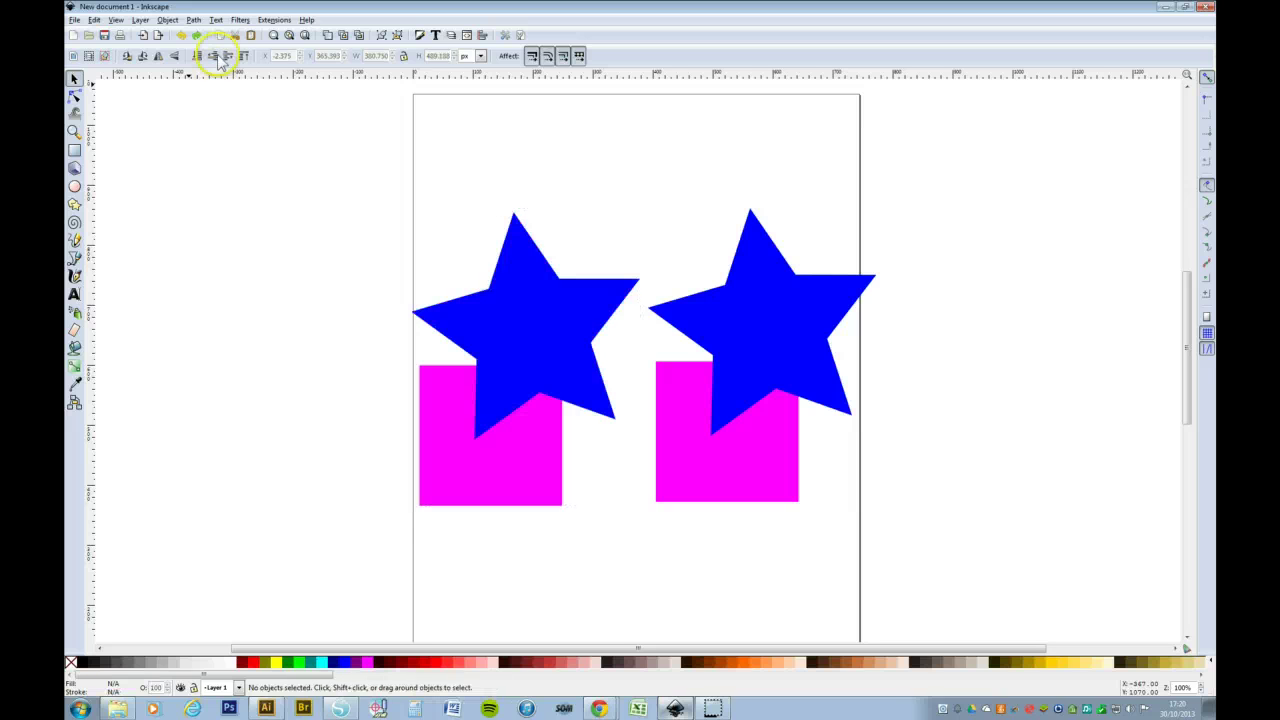
click(358, 152)
drag(331, 165, 640, 542)
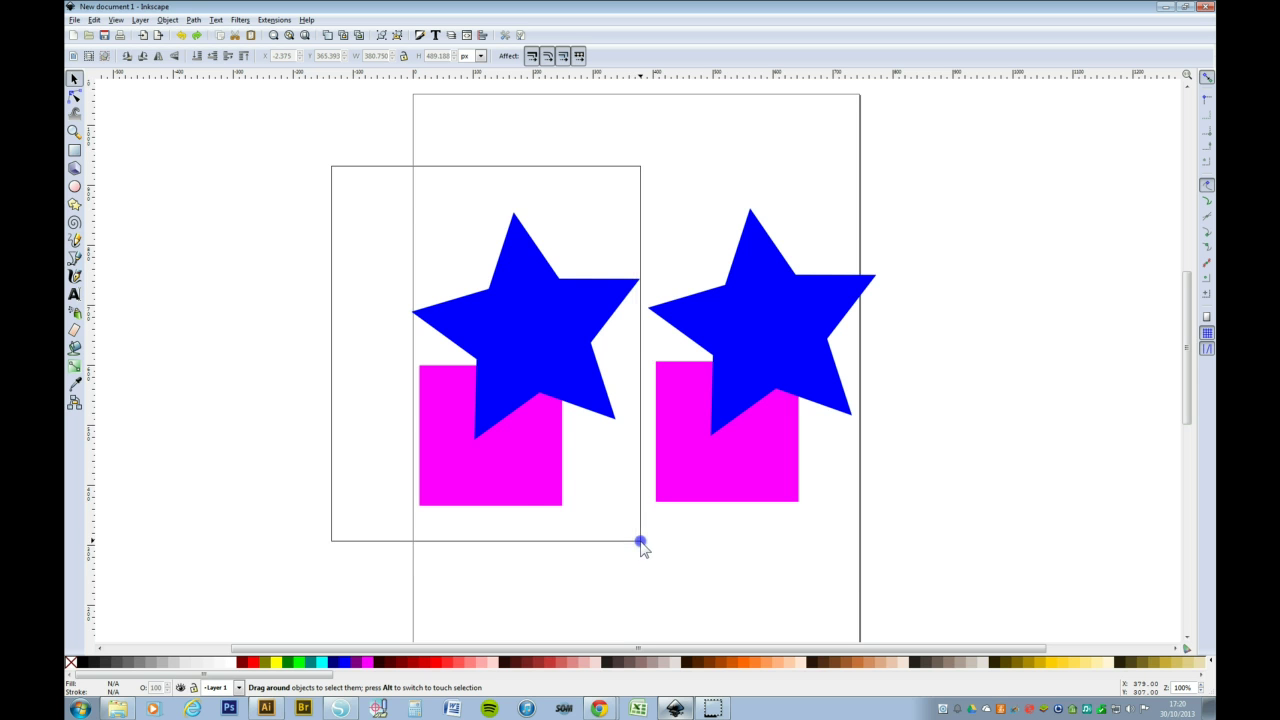
drag(640, 542, 640, 543)
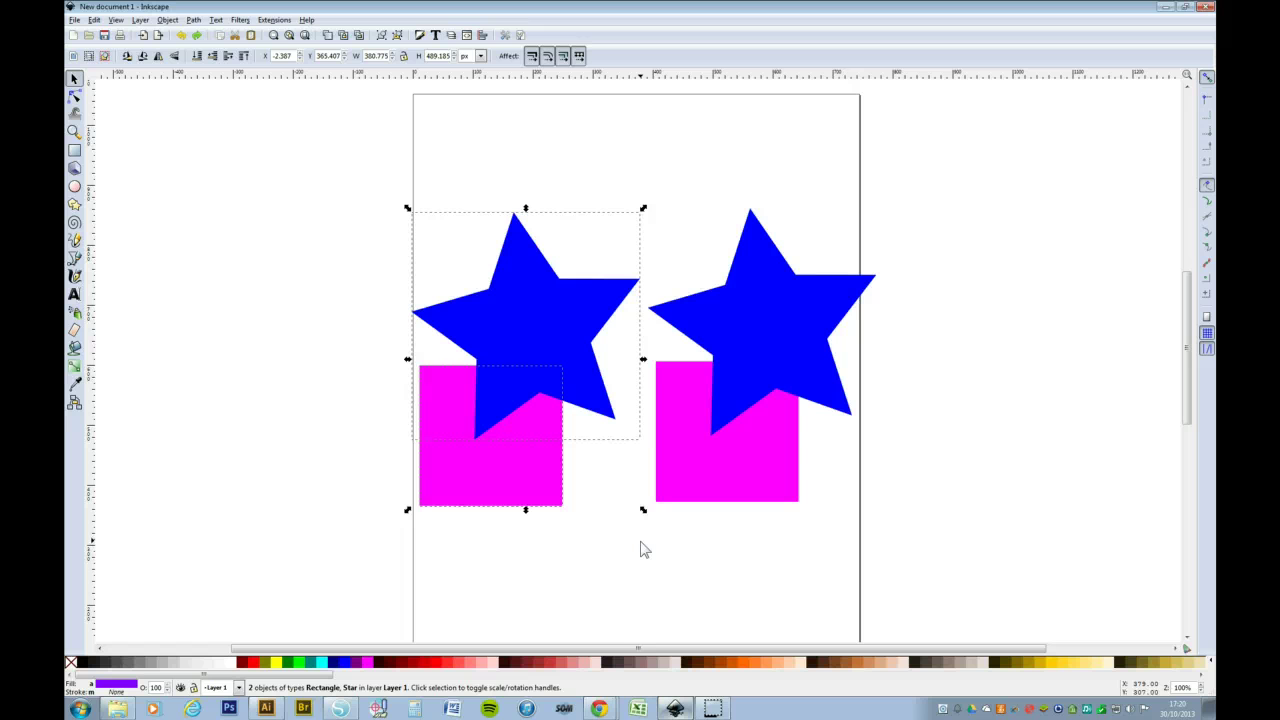
Apply Path > Difference to the left star and magenta square, then select the right pair
click(195, 20)
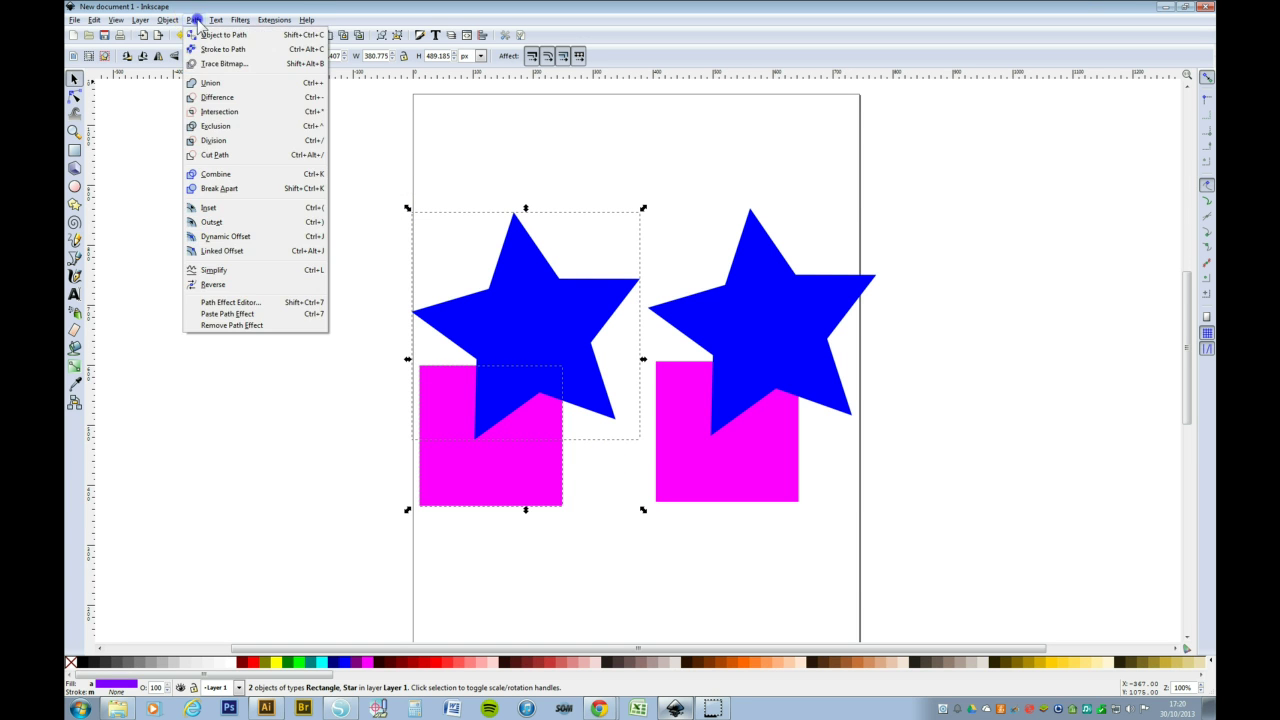
click(219, 100)
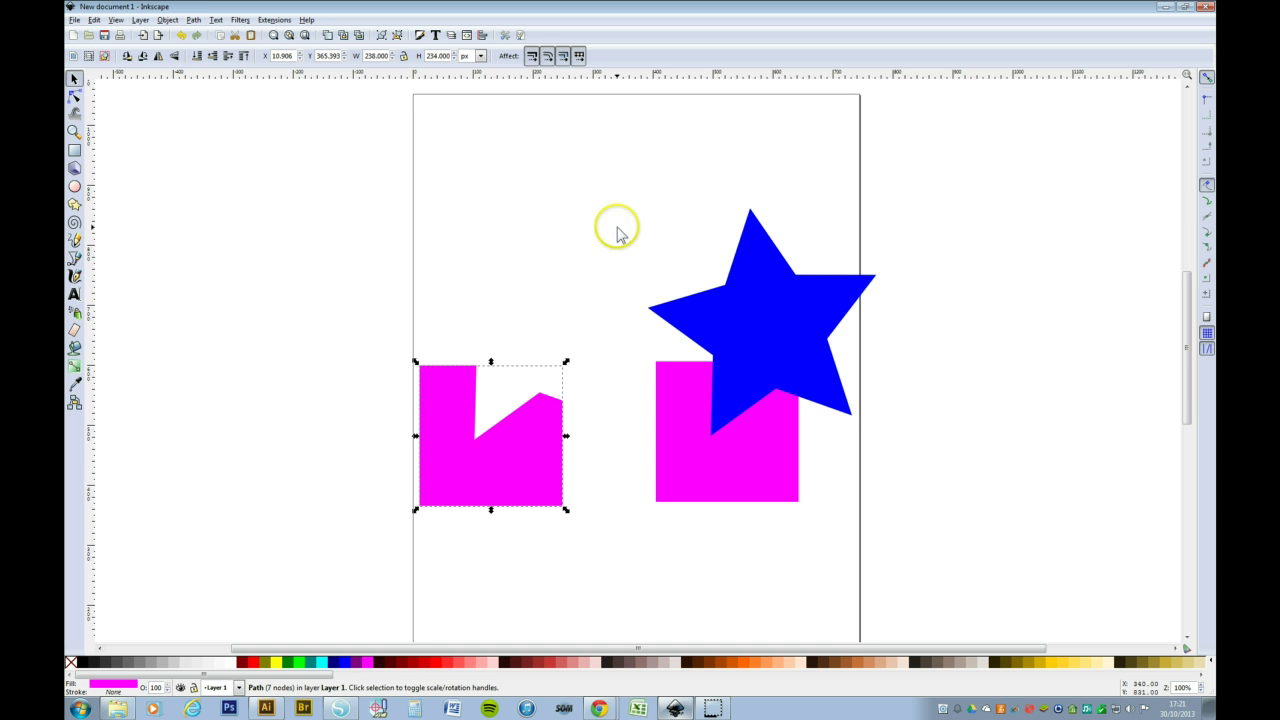
drag(617, 186, 926, 551)
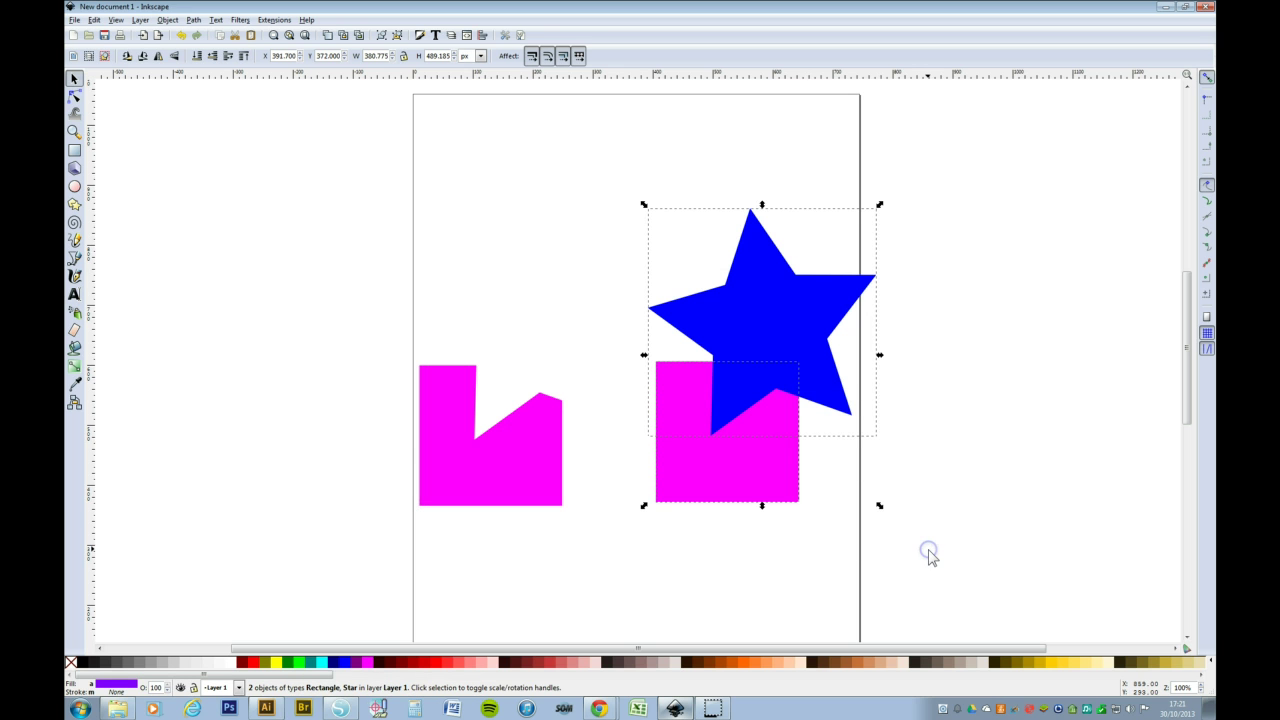
Set the eraser to width 32 in delete mode, test it on the right pair, then undo
click(75, 332)
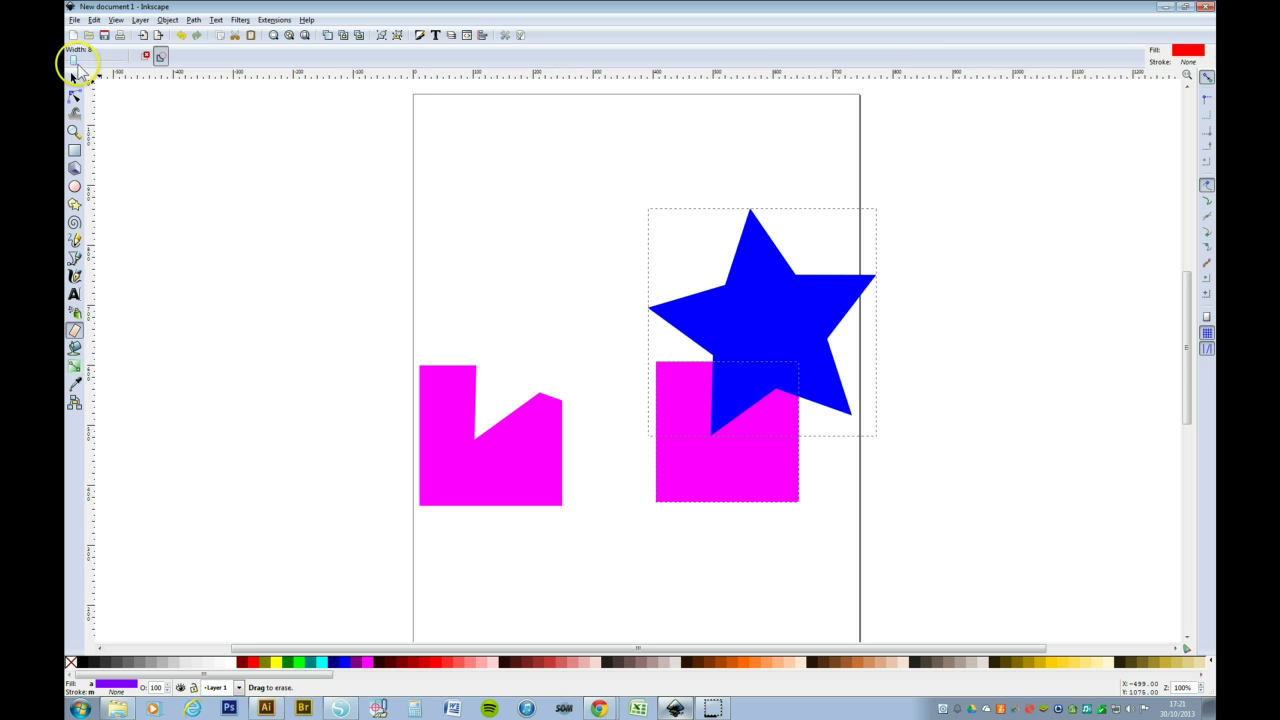
mouse_move(72, 62)
mouse_down()
mouse_move(112, 61)
mouse_move(87, 62)
mouse_up()
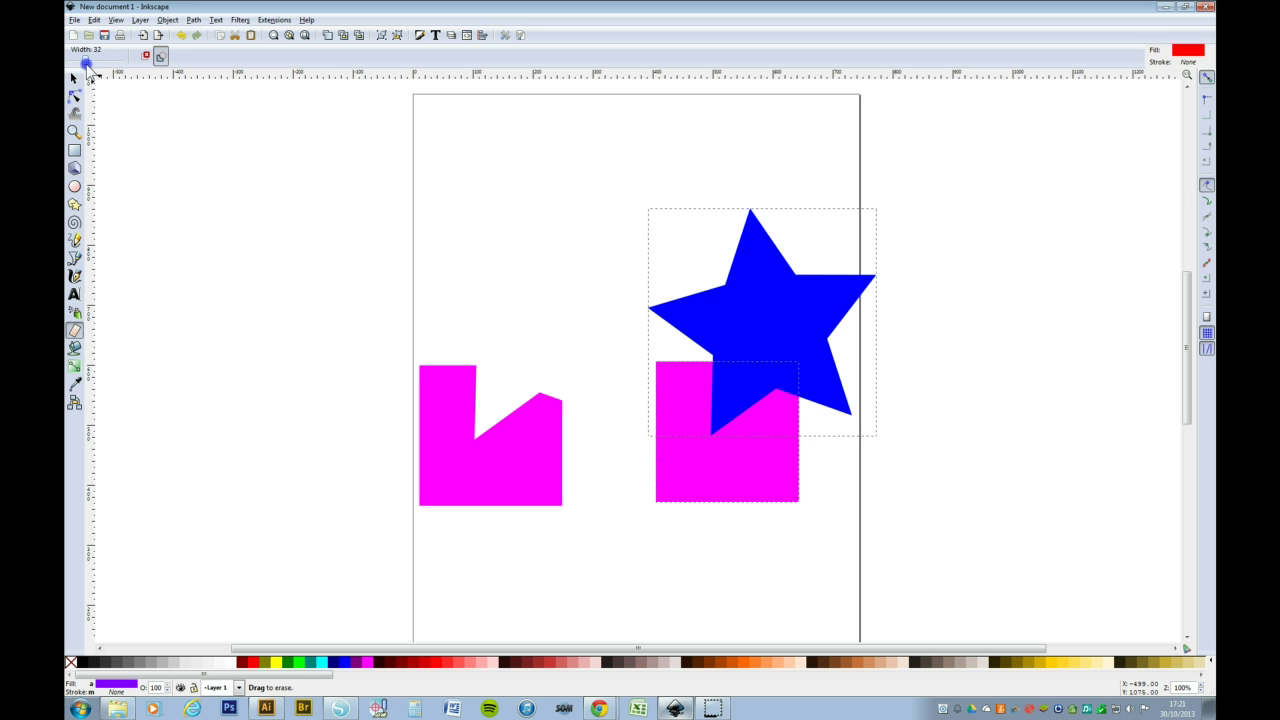
click(146, 57)
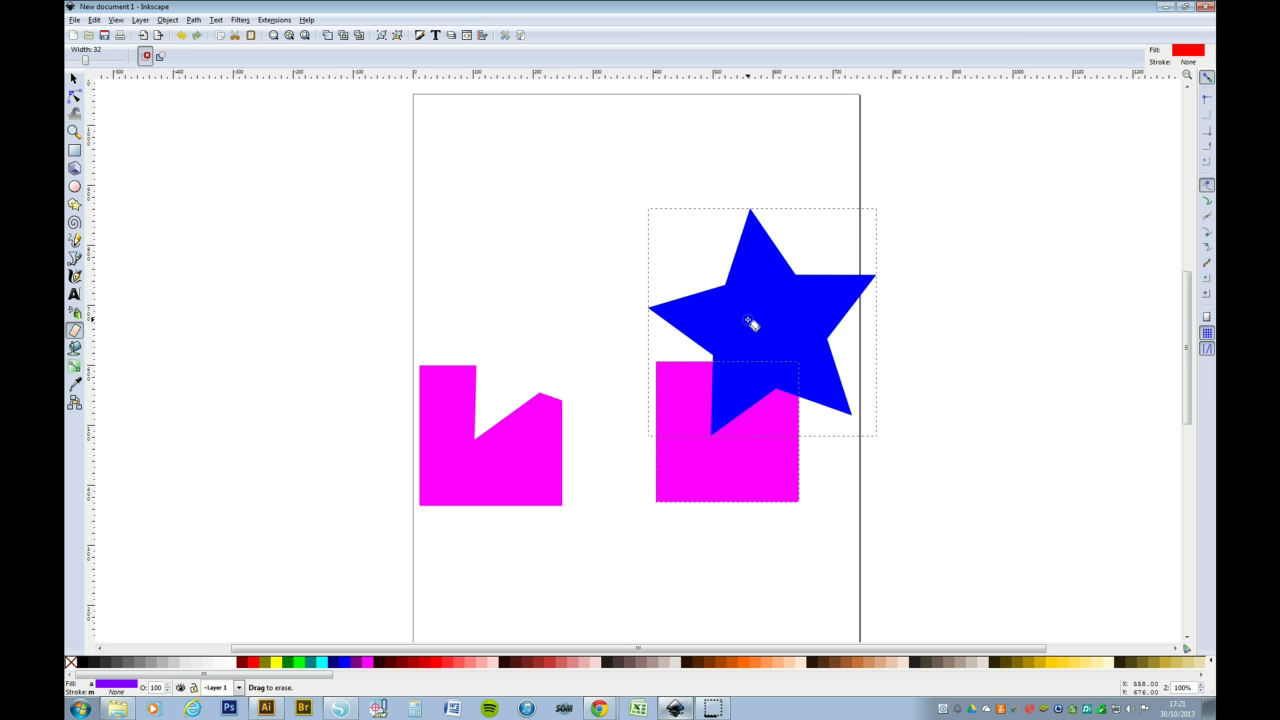
drag(734, 360, 809, 478)
key(ctrl+z)
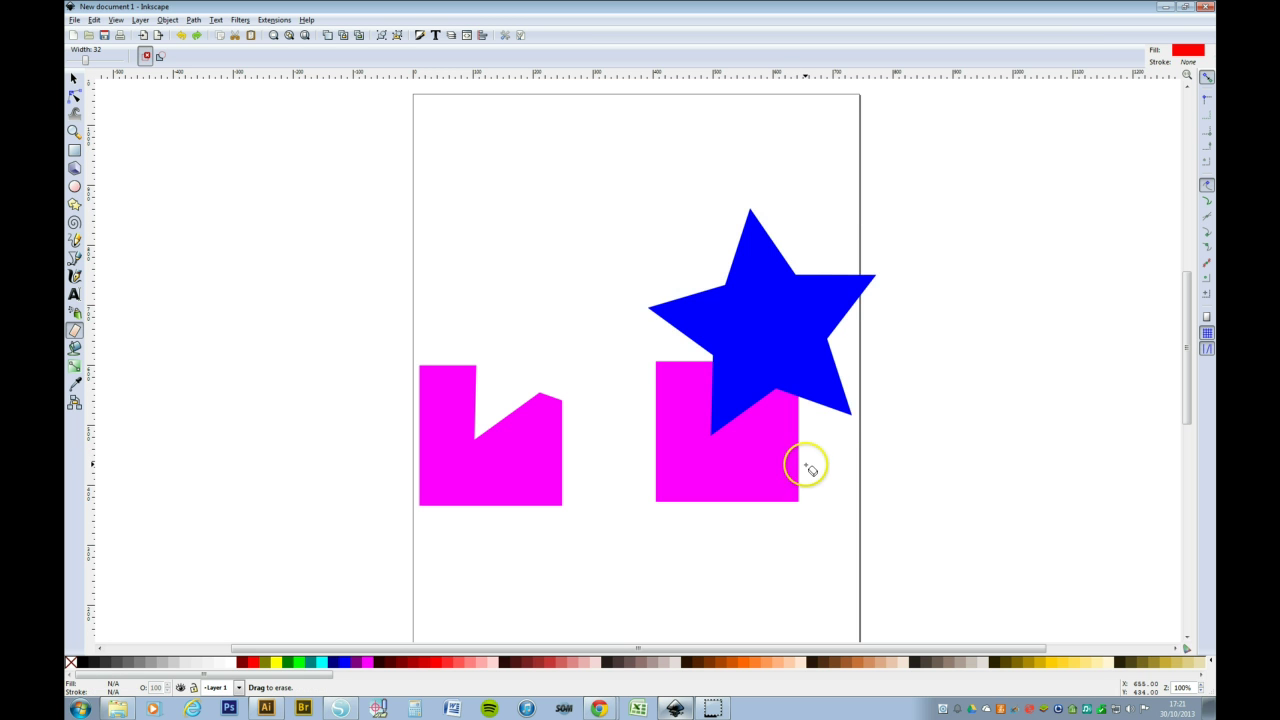
In cut mode, erase a curved gap through the right star and square, then a width-8 cut across the star's right arm
click(161, 57)
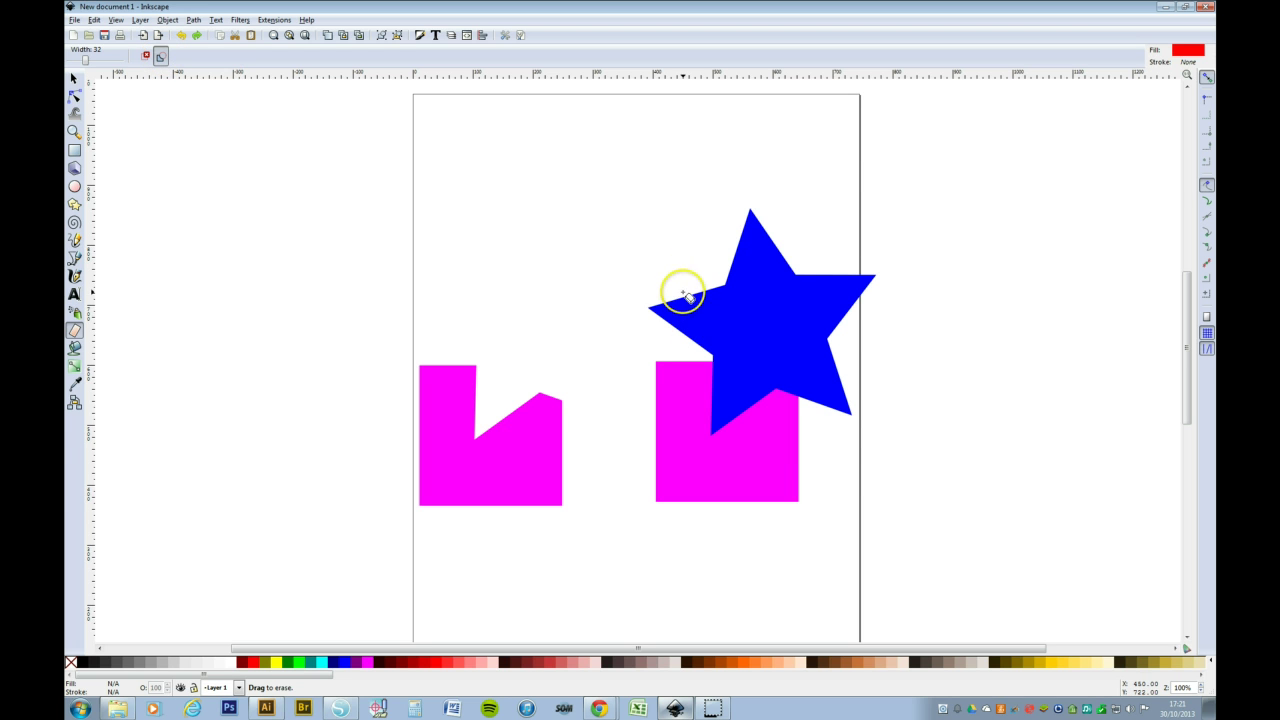
mouse_move(662, 269)
mouse_down()
mouse_move(701, 327)
mouse_move(737, 449)
mouse_move(738, 542)
mouse_up()
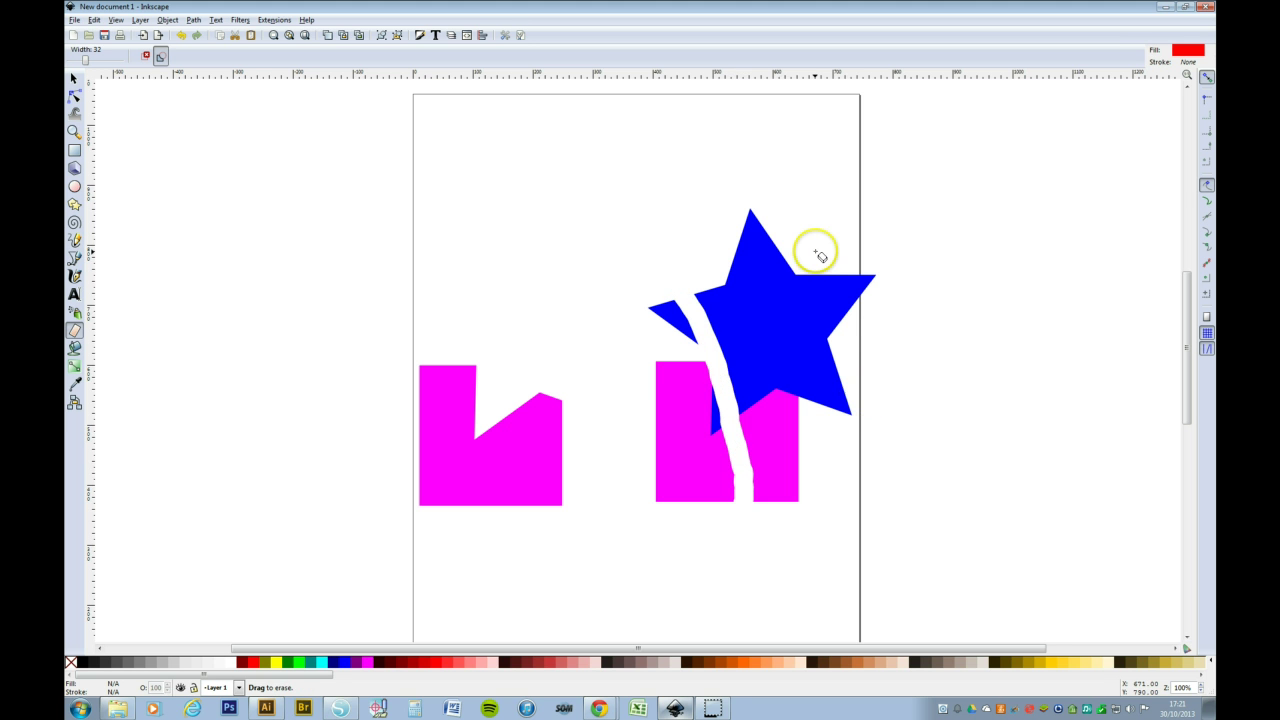
mouse_move(816, 249)
mouse_down()
mouse_move(824, 298)
mouse_move(866, 344)
mouse_up()
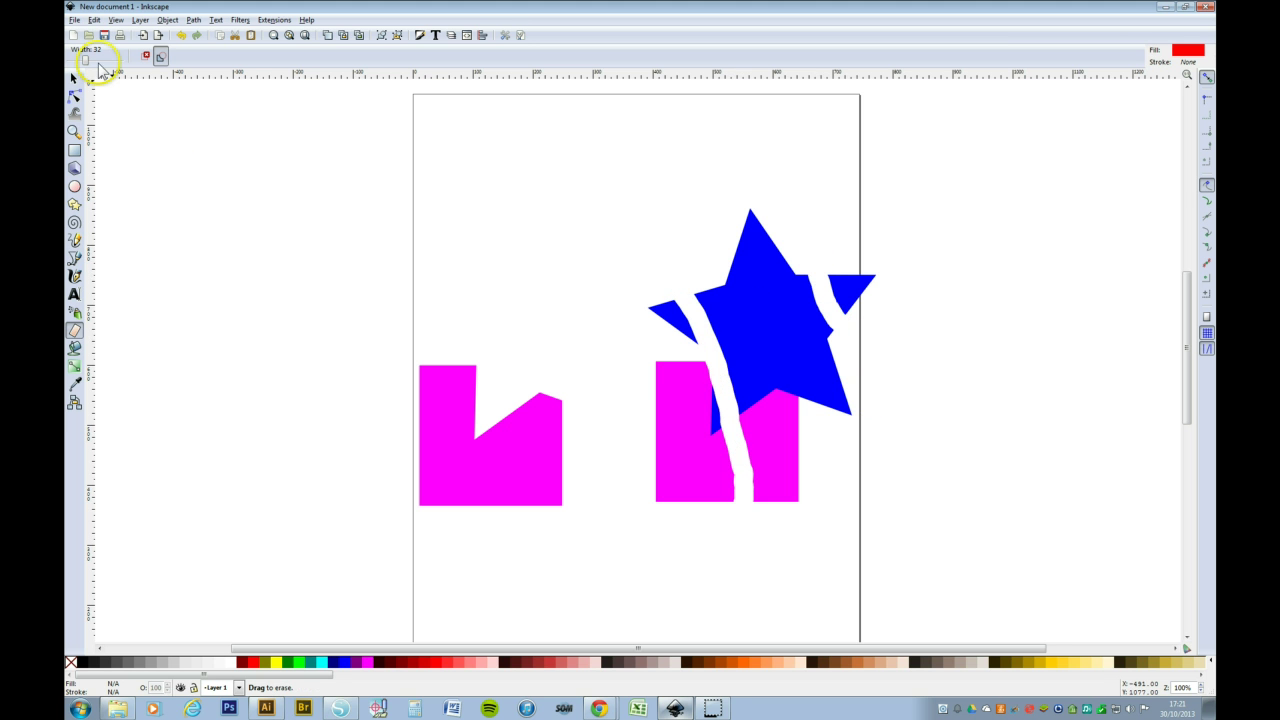
drag(88, 63, 72, 62)
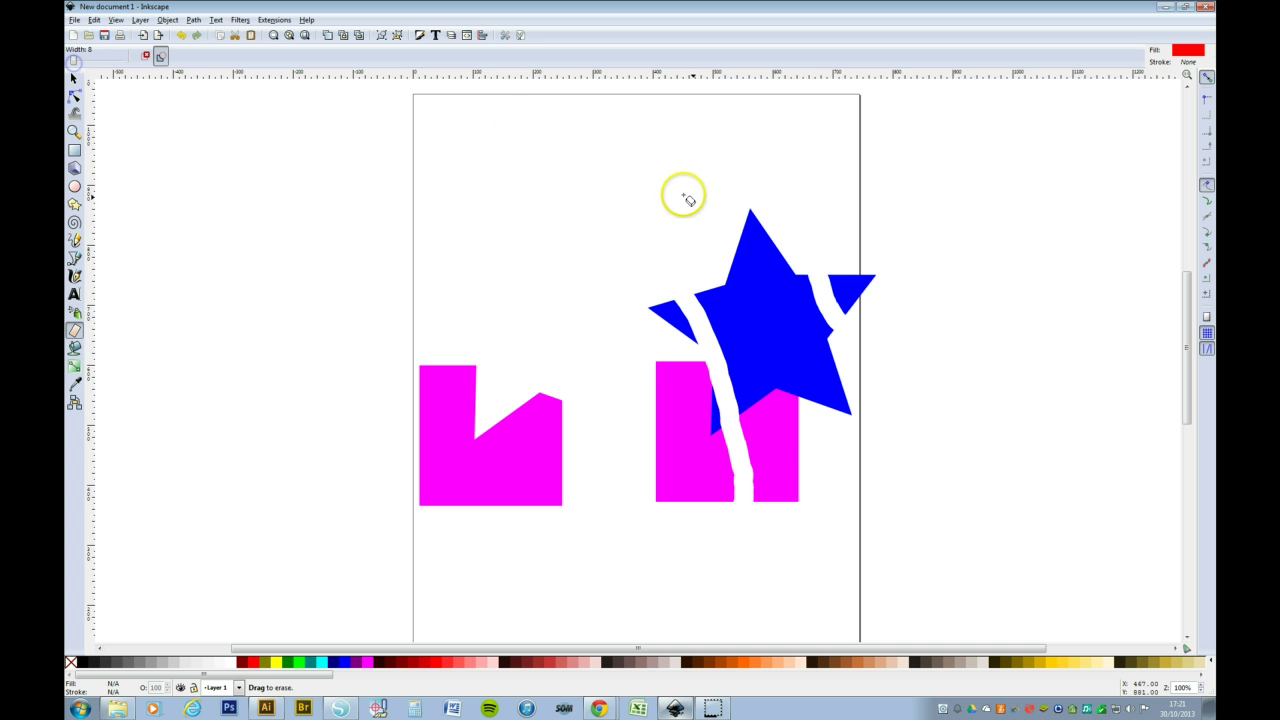
drag(735, 207, 749, 206)
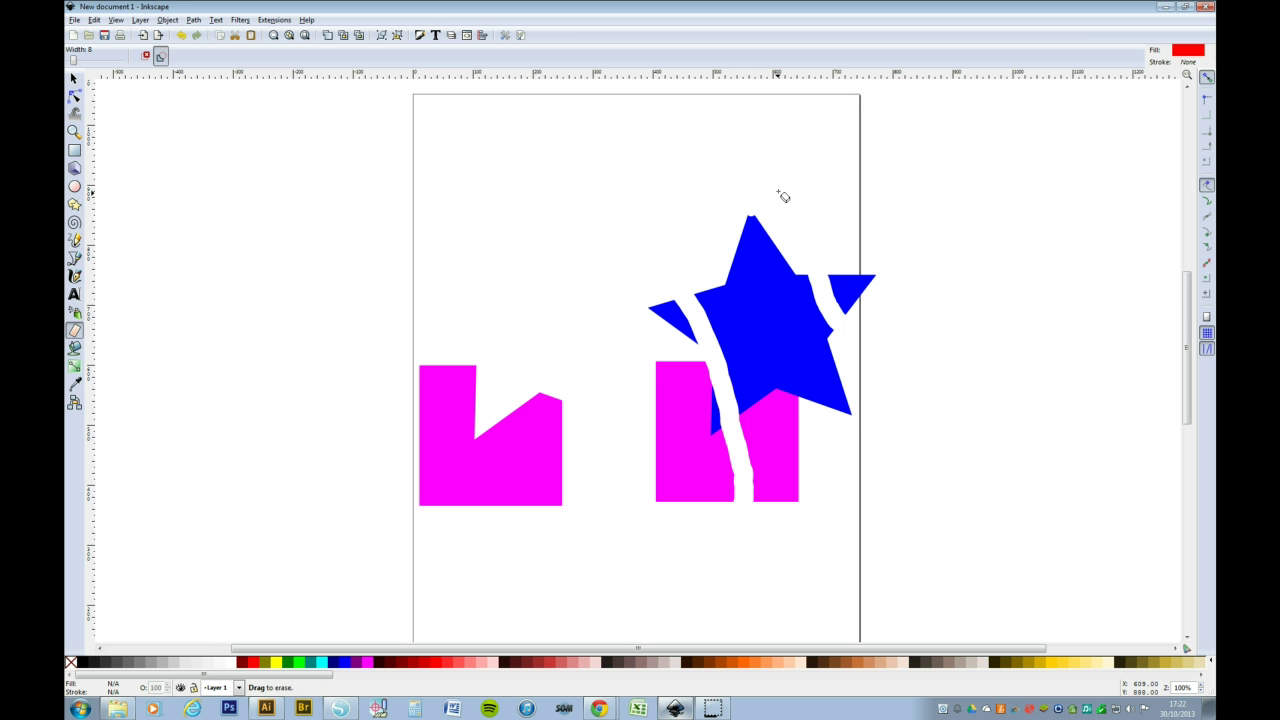